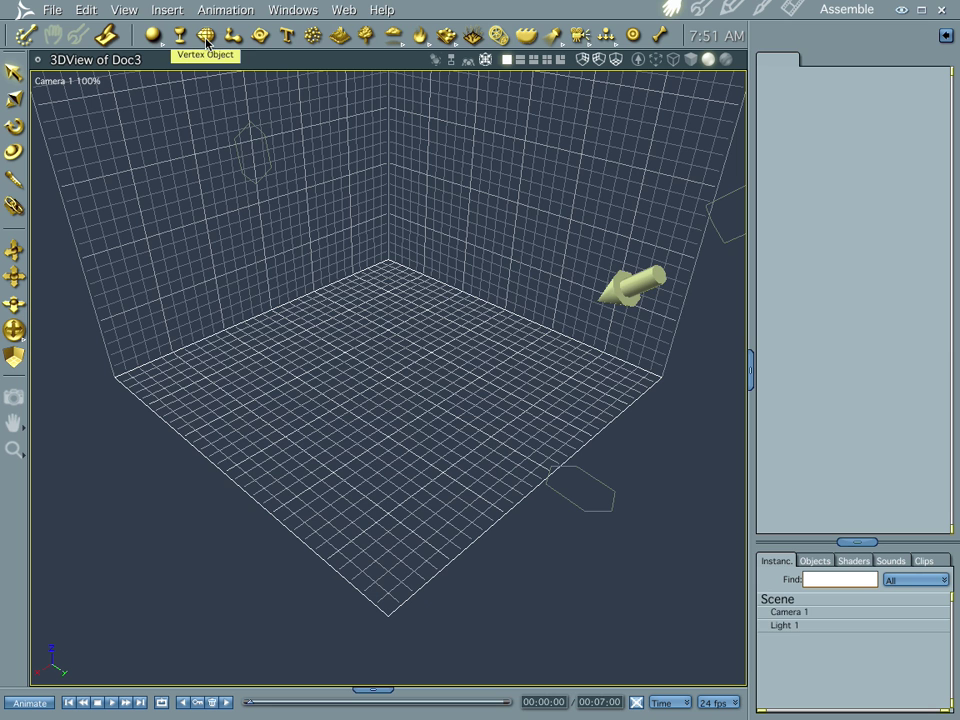
Drag a Vertex Object from the Insert toolbar into Doc3's 3D view to enter the Model room.
left_click_drag(210, 44, 391, 377)
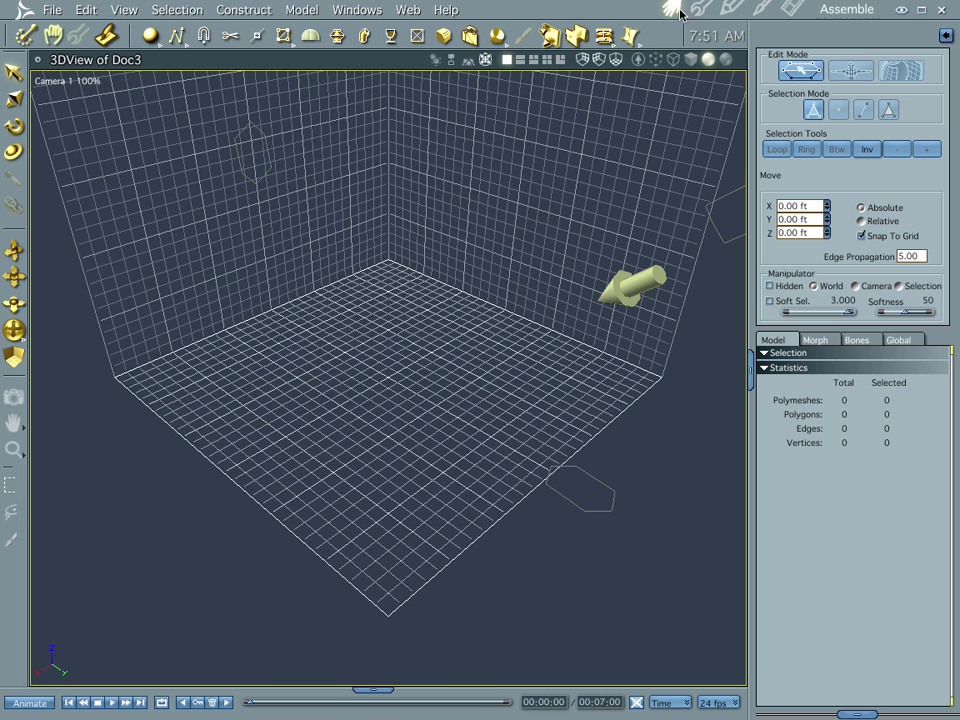
Draw a 7 by 1 rectangle on the grid in the Front camera view.
left_click(84, 81)
left_click(60, 151)
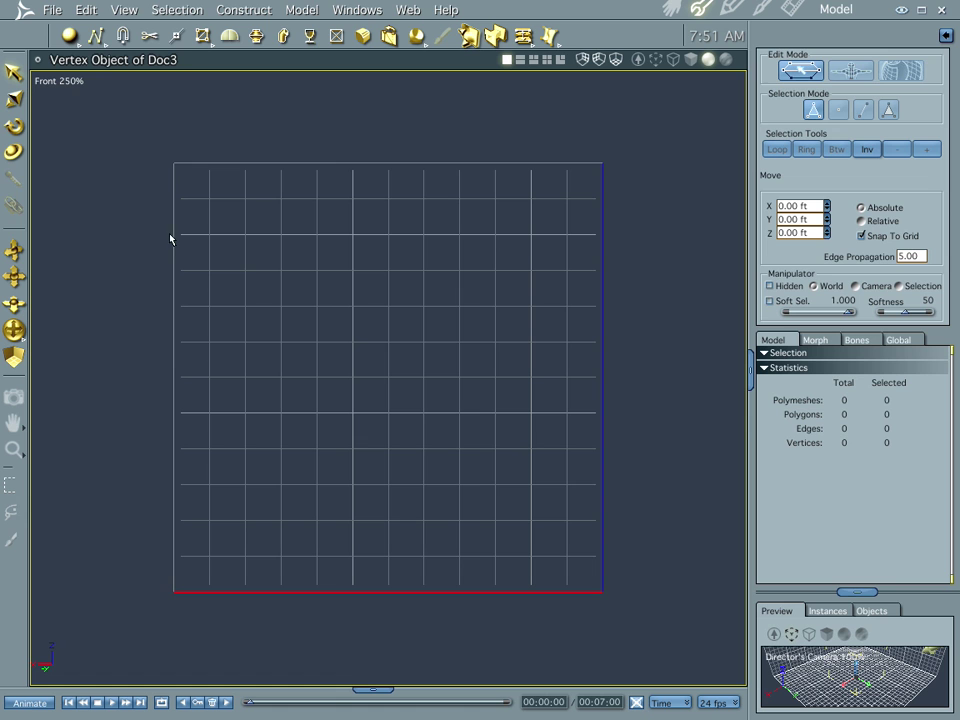
left_click(95, 37)
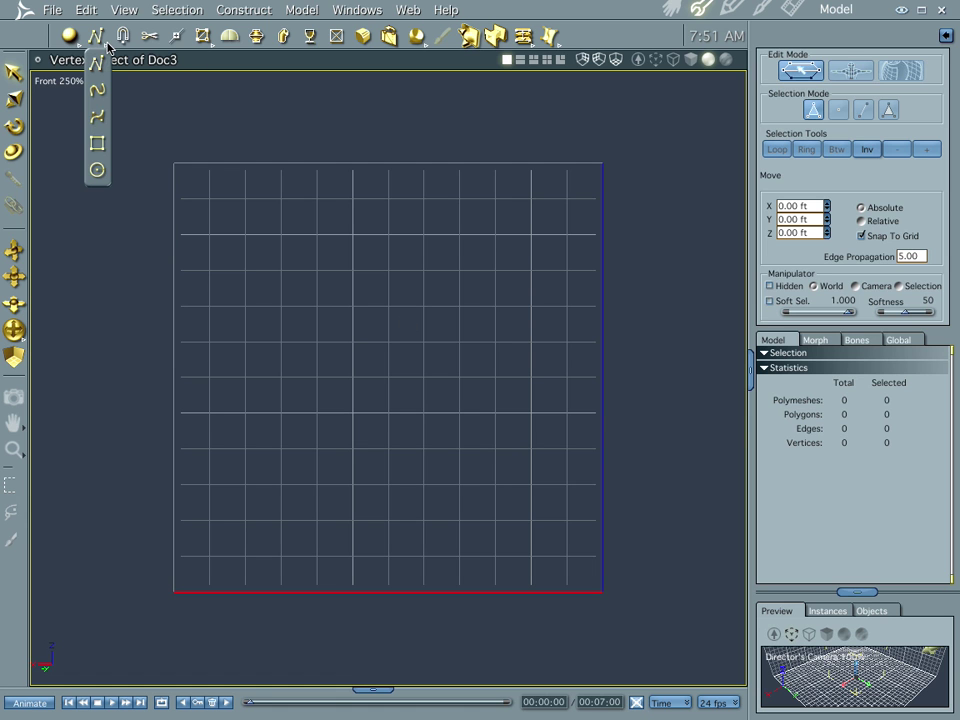
left_click(96, 143)
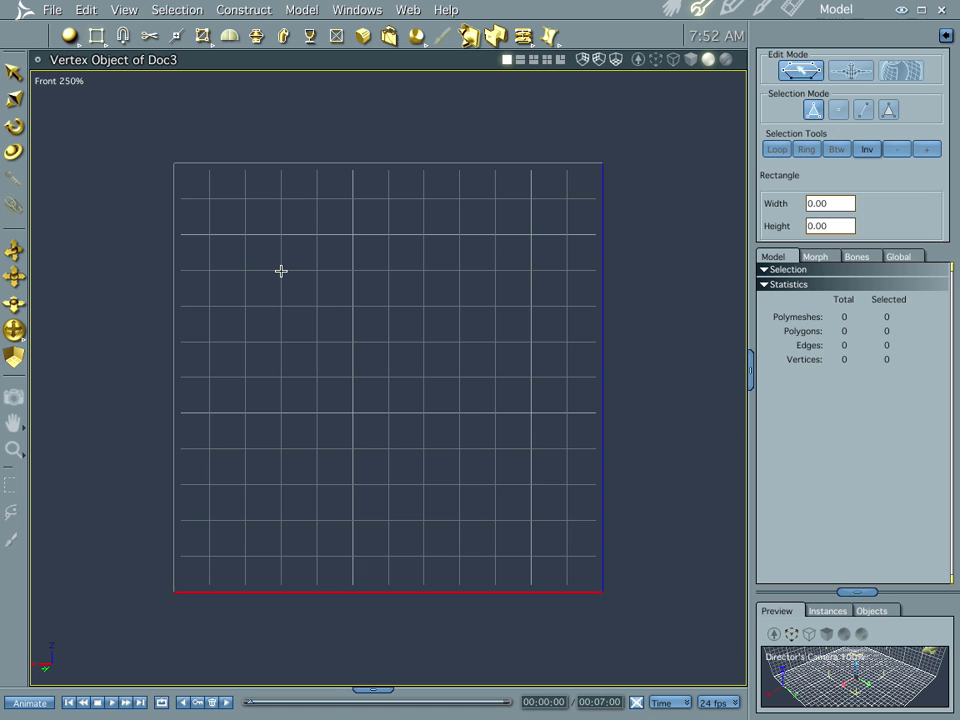
left_click_drag(281, 271, 532, 305)
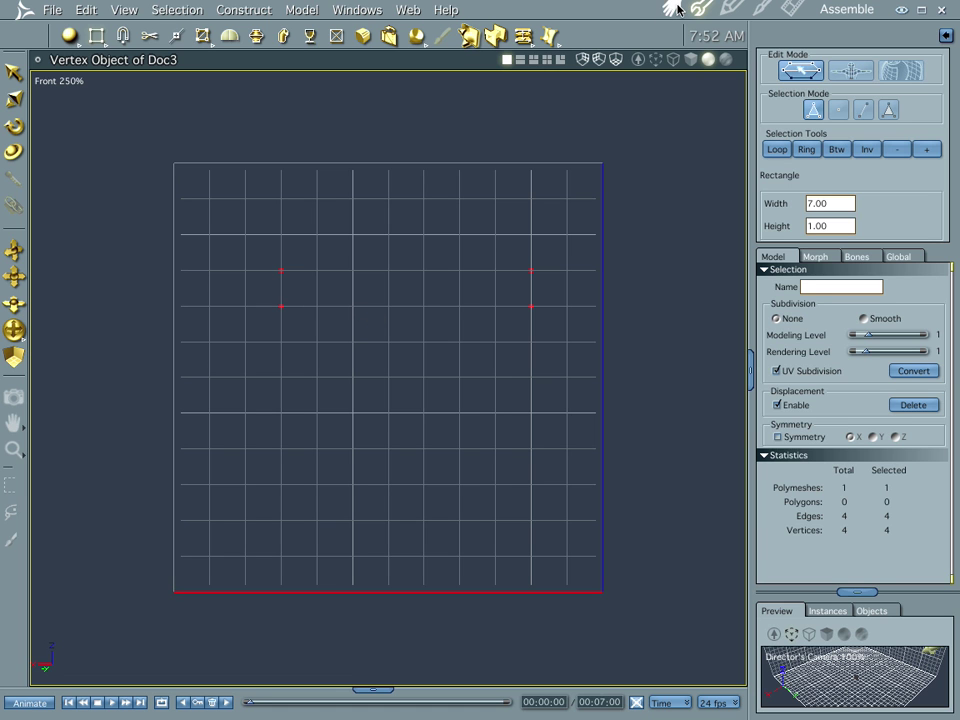
Return to the Director's Camera and select the whole rectangle face with the Move tool.
left_click(64, 82)
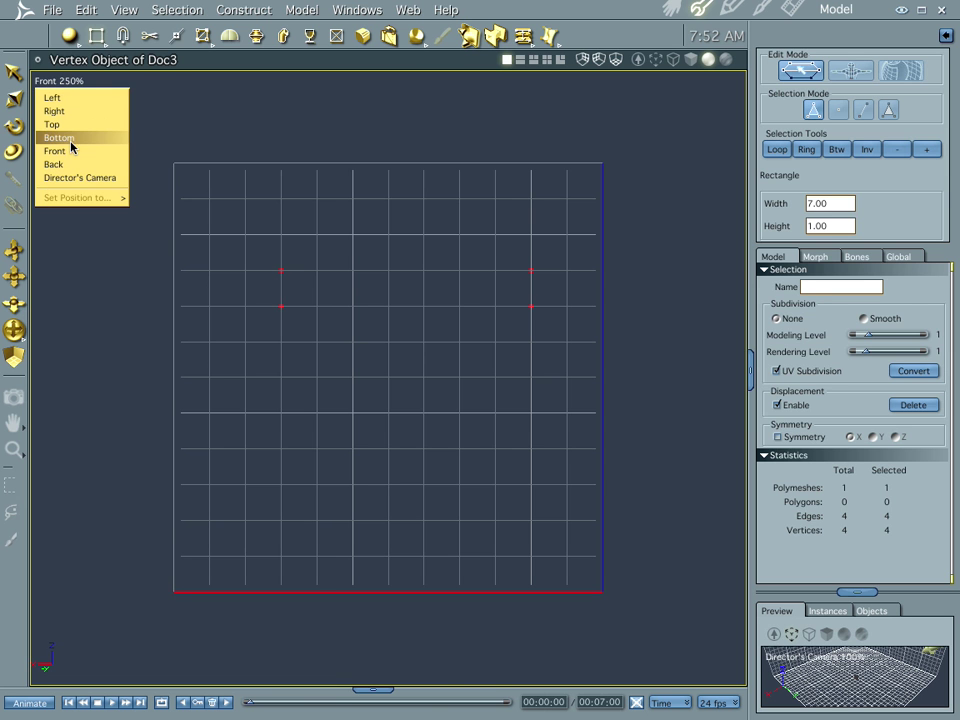
left_click(72, 181)
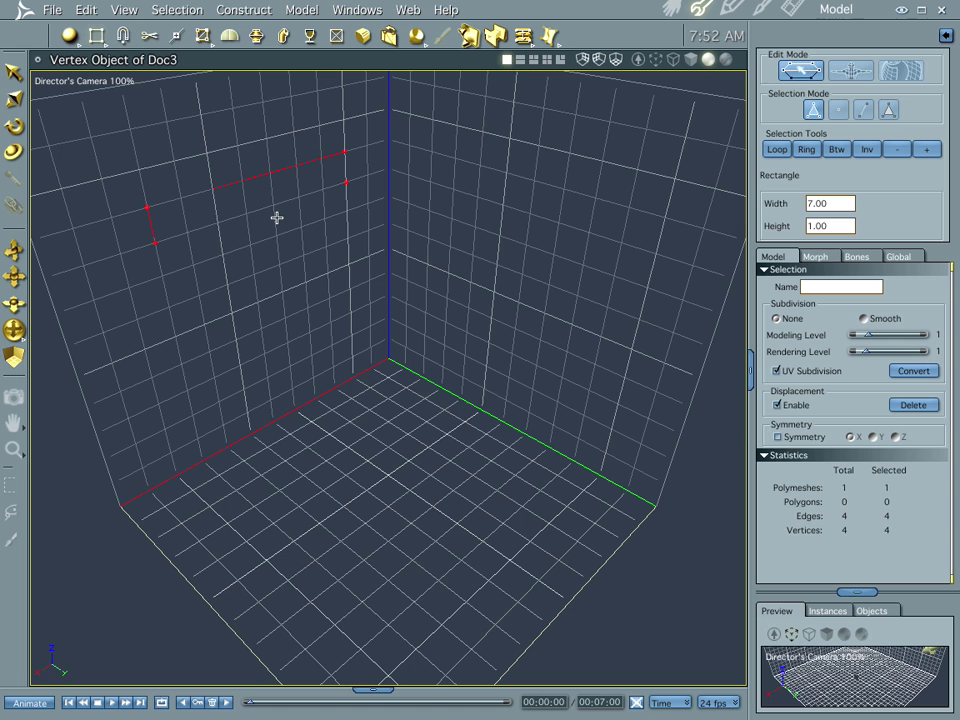
left_click(13, 70)
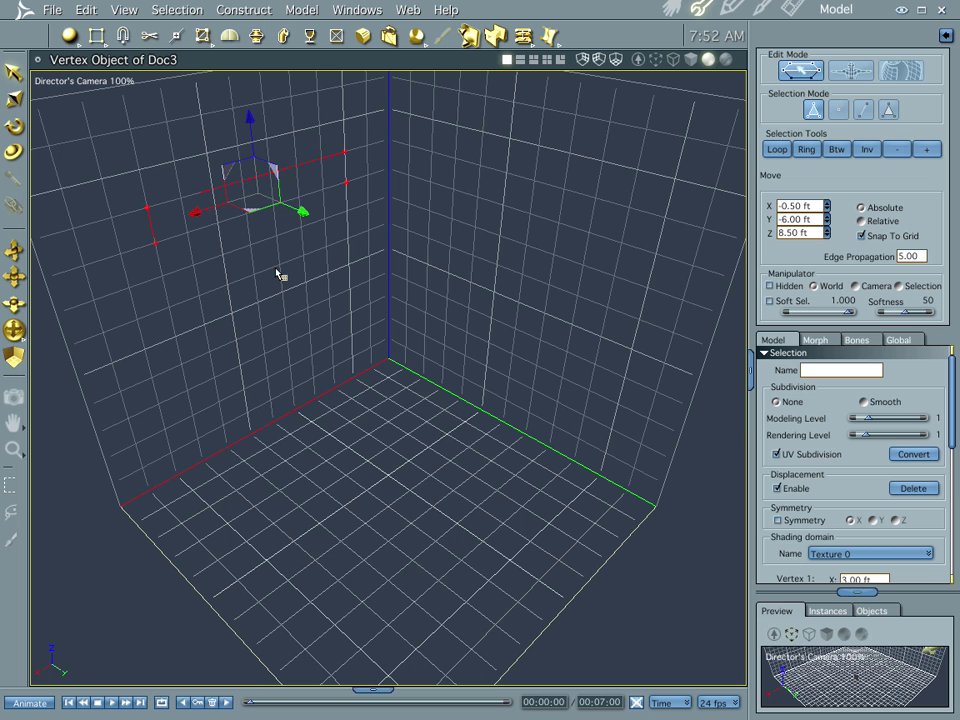
key("ctrl+a")
Shorten the rectangle by moving its left-end vertices along X to -1.00 ft.
left_click_drag(107, 47, 94, 79)
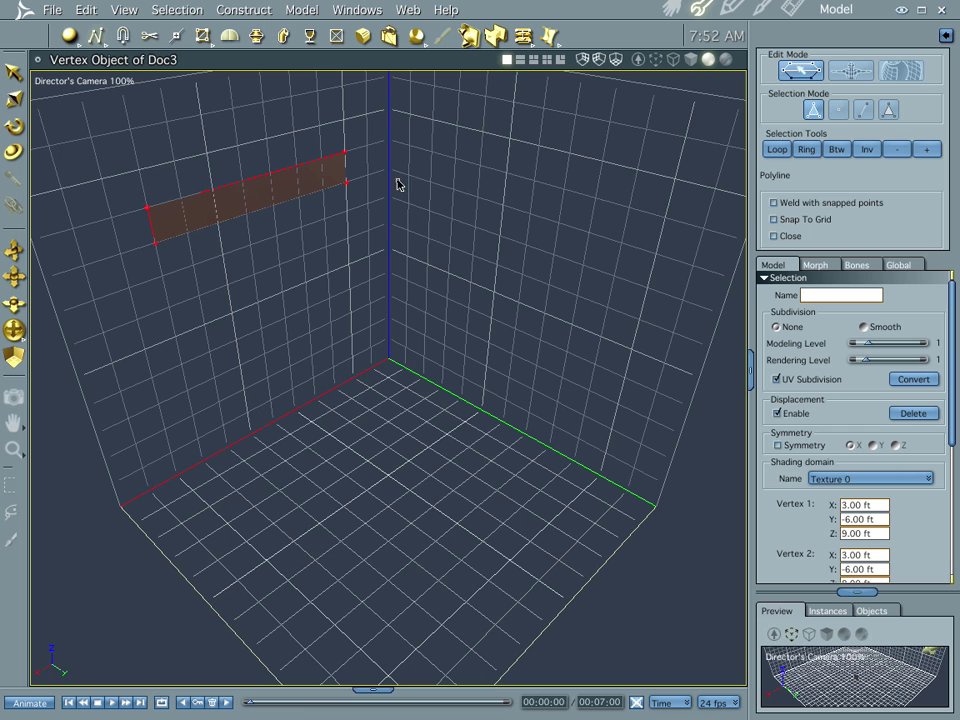
left_click(11, 80)
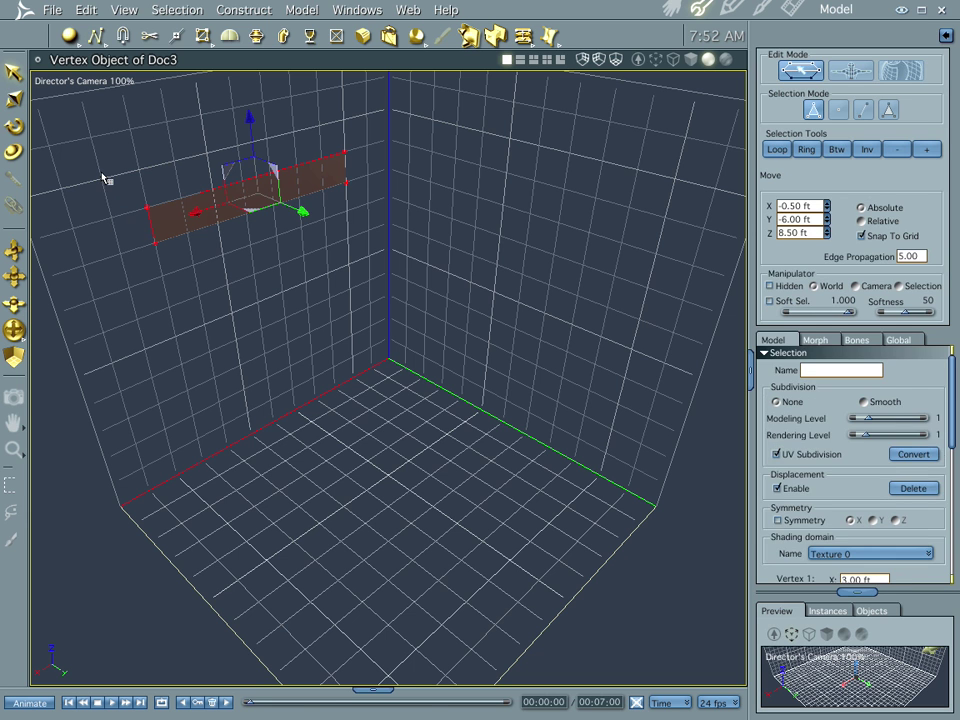
left_click(103, 177)
left_click(103, 229)
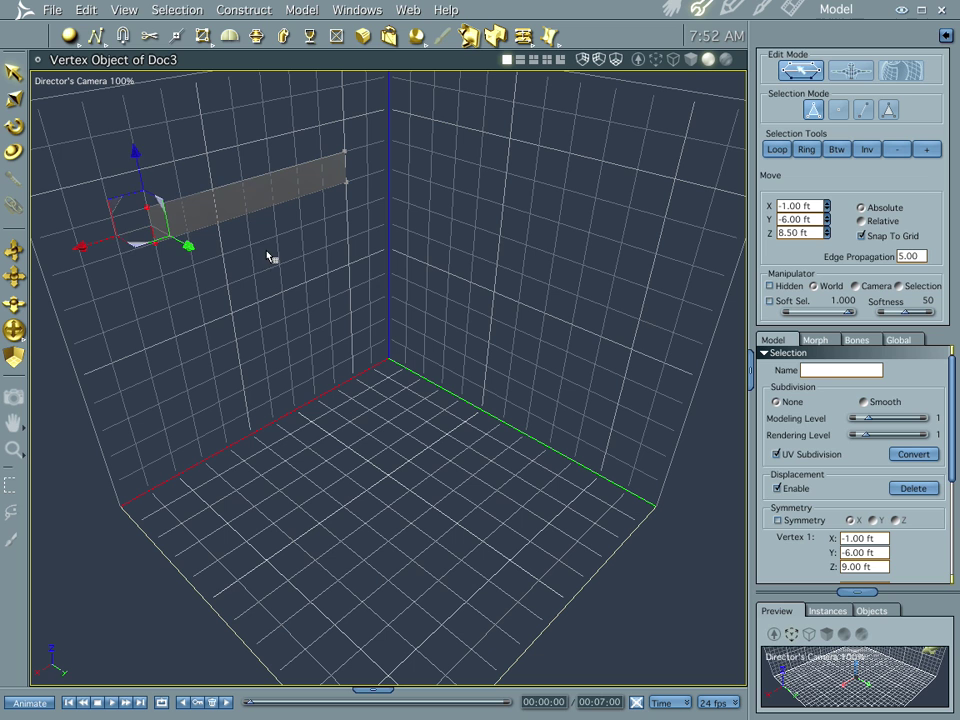
key("ctrl+z")
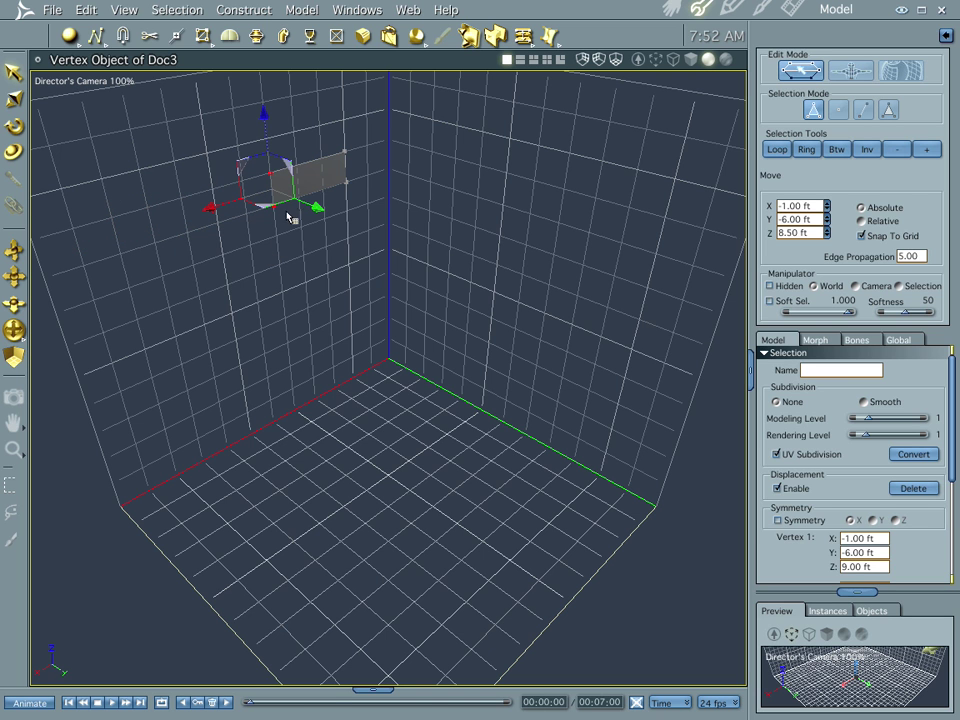
Draw a five-point polyline diagonally across the floor grid and finish it.
left_click(97, 37)
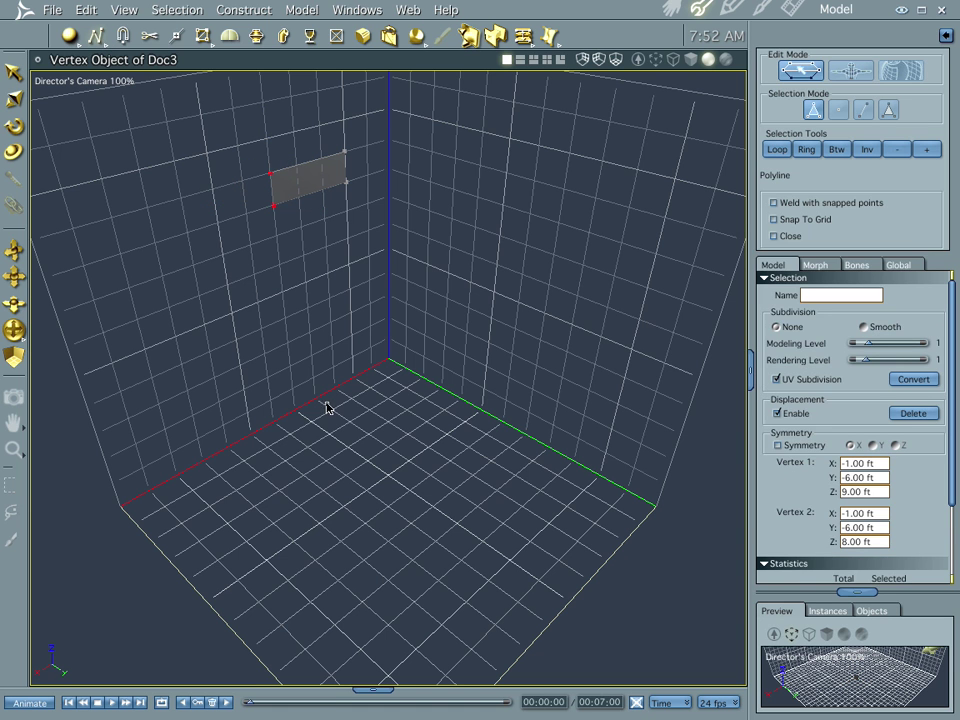
left_click(385, 447)
left_click(401, 456)
left_click(444, 480)
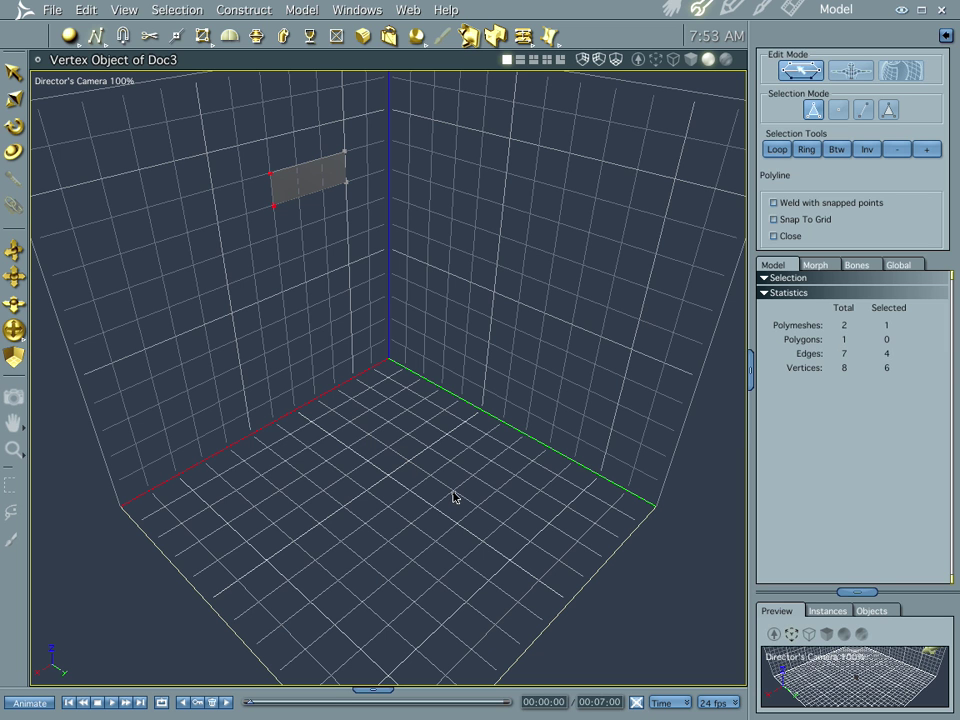
left_click(452, 491)
left_click(501, 523)
key("space")
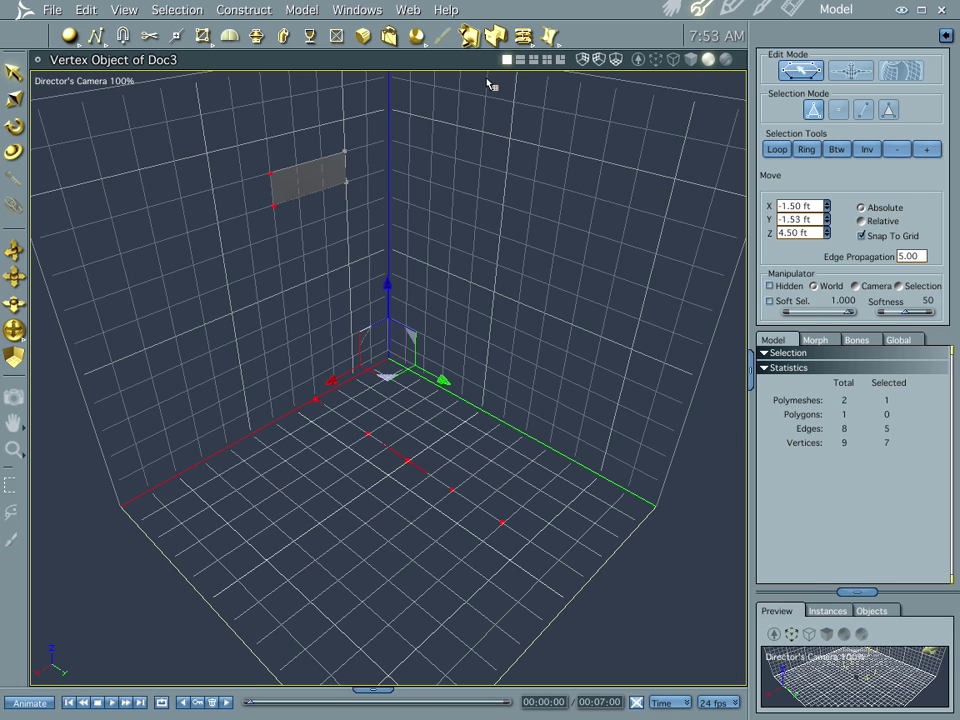
Path-sweep the small rectangle face along the floor polyline into a segmented 3D box.
left_click(888, 110)
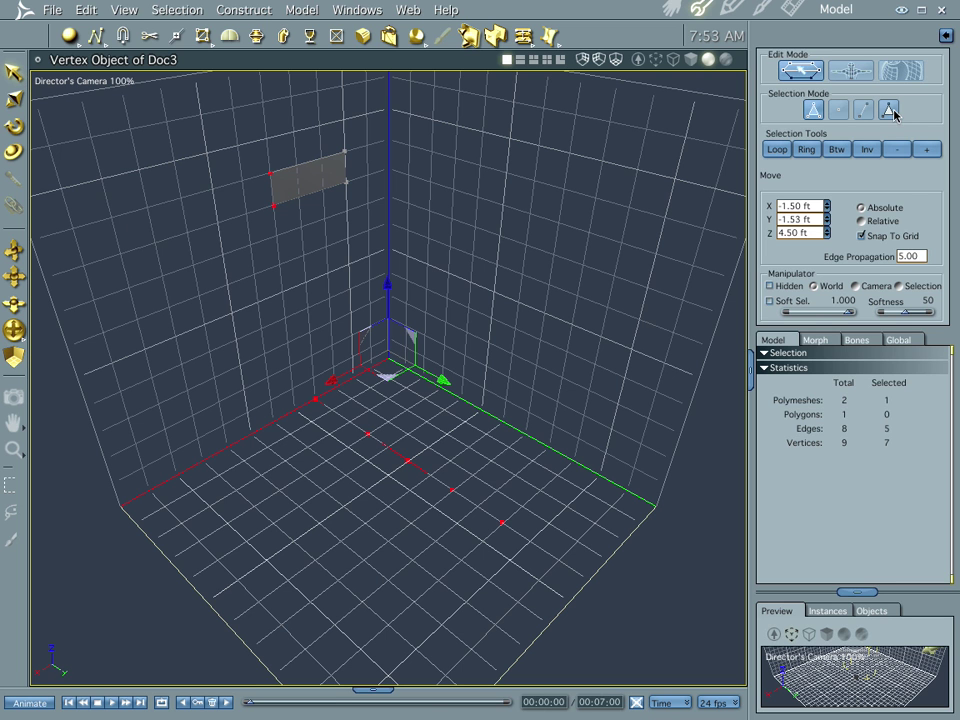
left_click(318, 185)
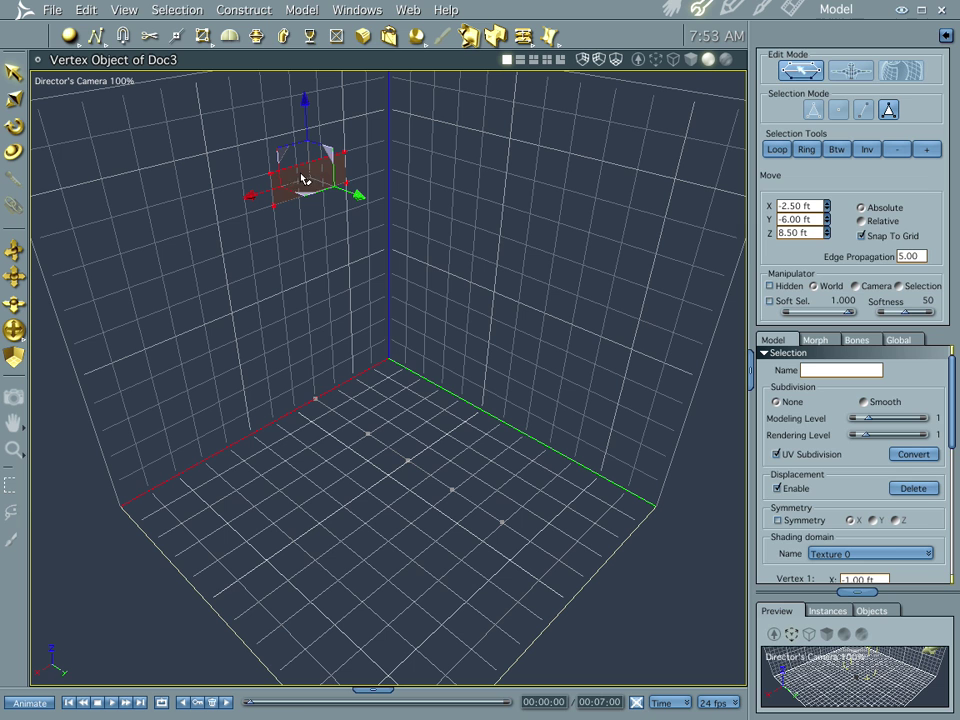
left_click(283, 35)
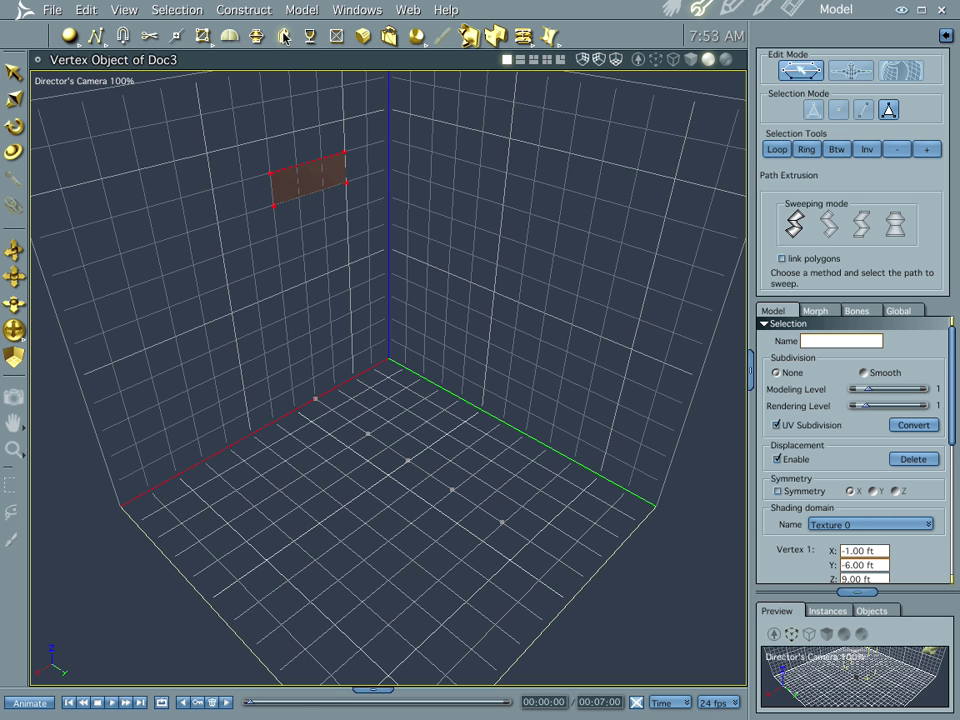
key("Escape")
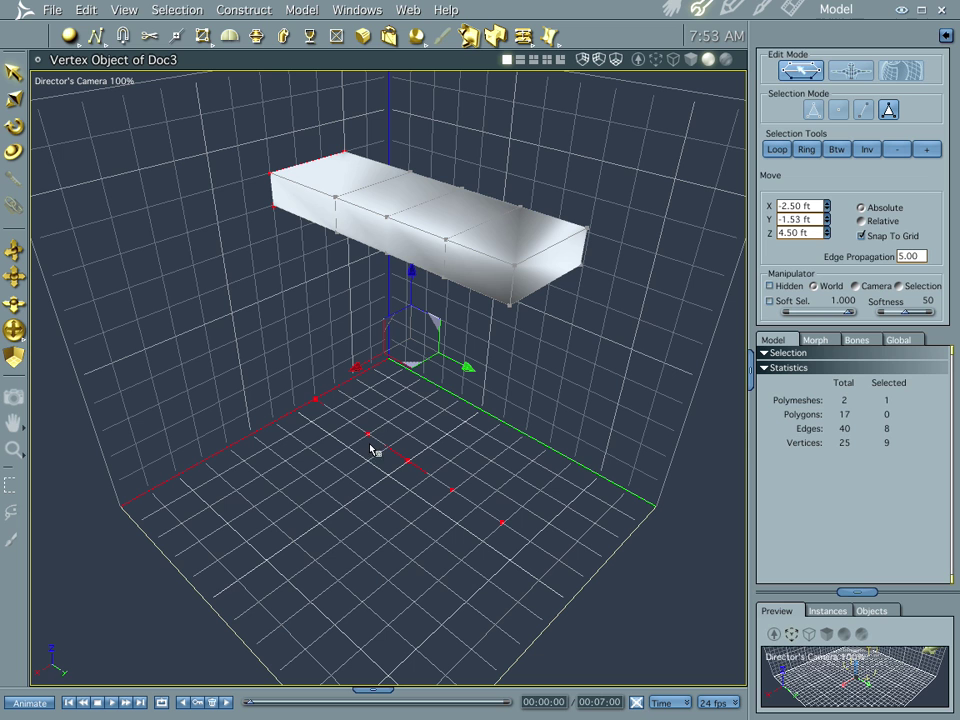
left_click(210, 356)
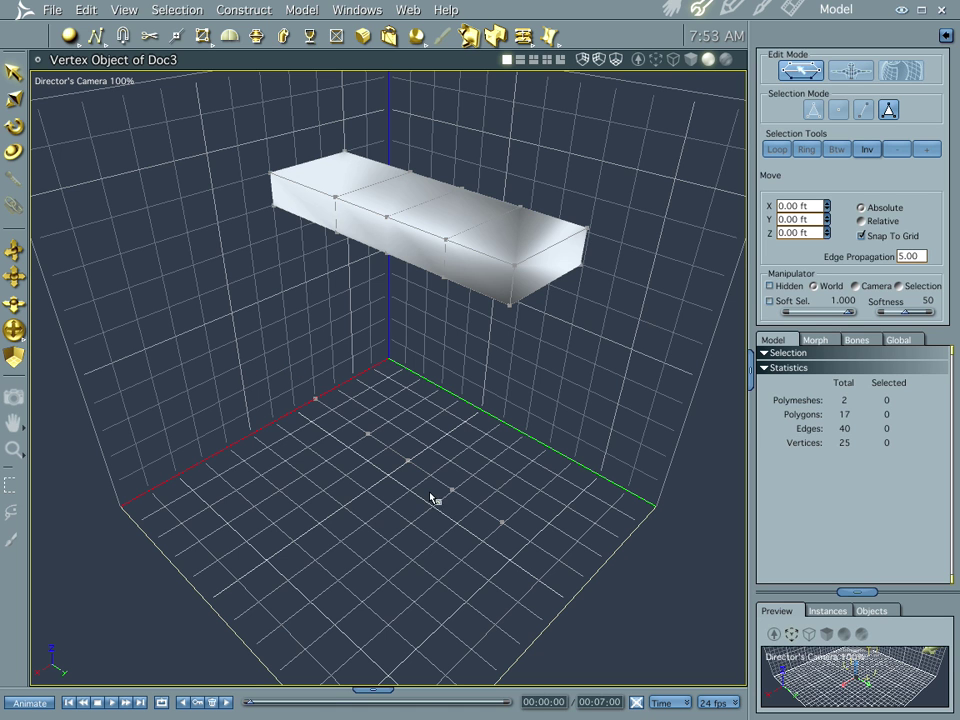
Select the floor polyline in edge selection mode and delete it, leaving 20 vertices.
left_click(670, 7)
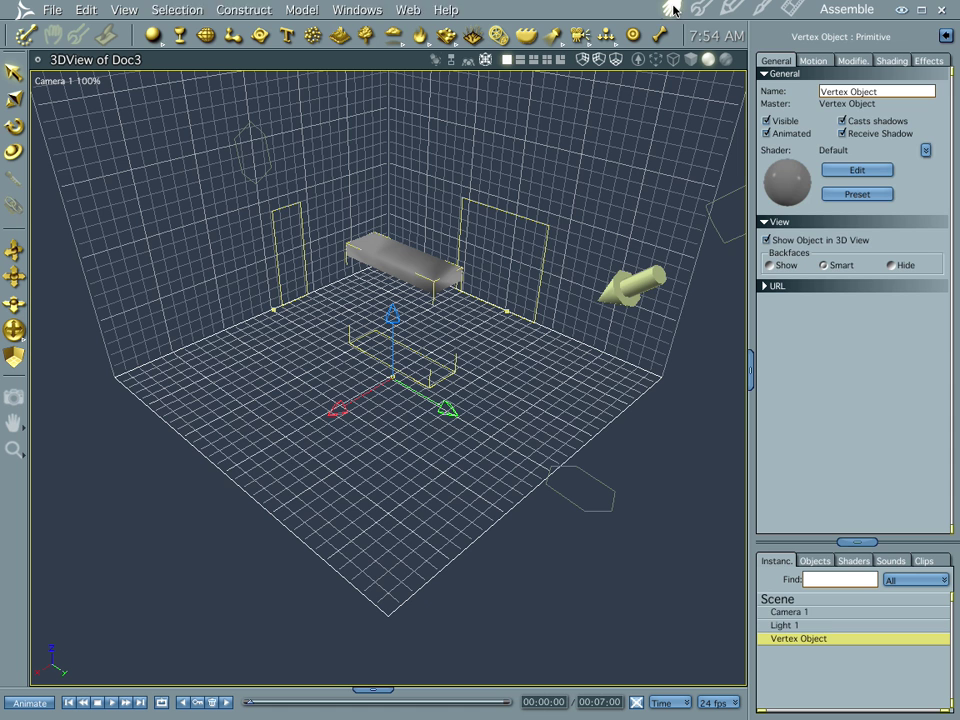
left_click(703, 9)
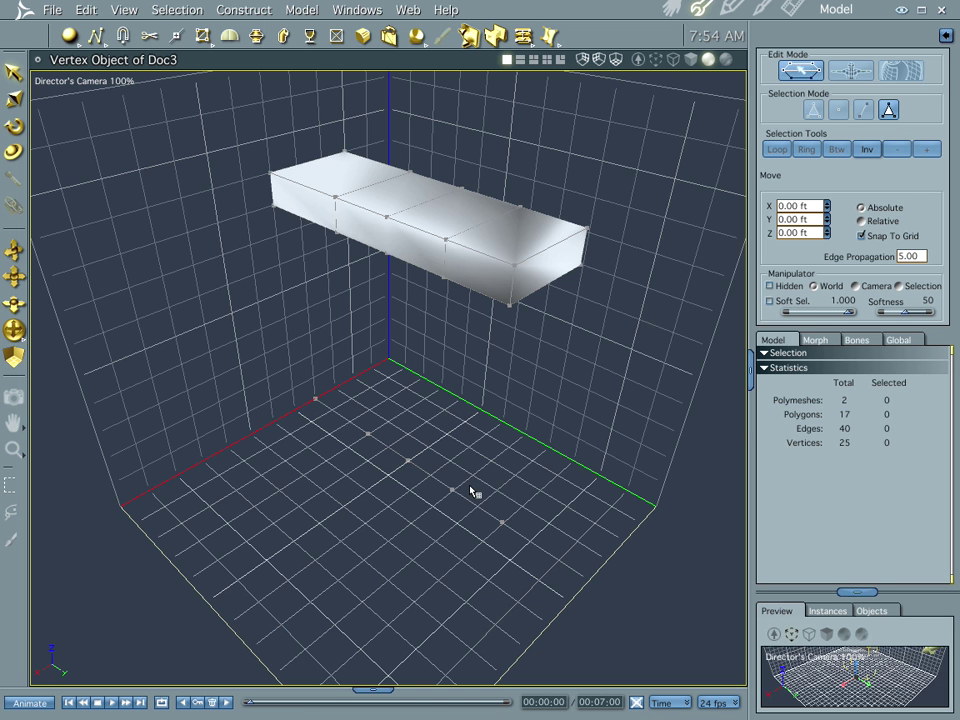
left_click(862, 110)
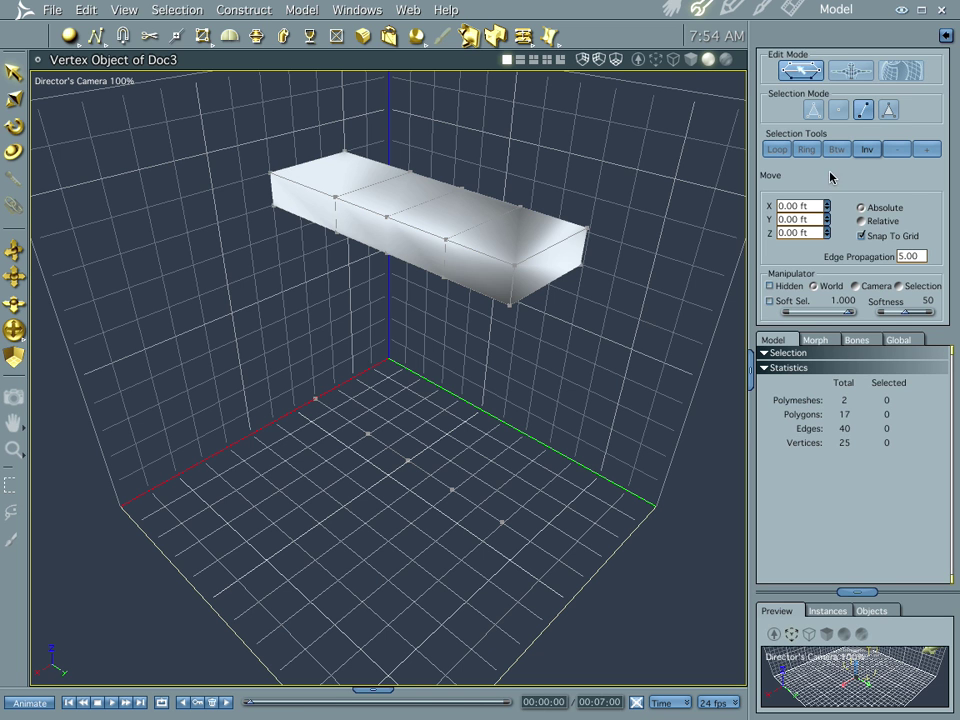
left_click(261, 371)
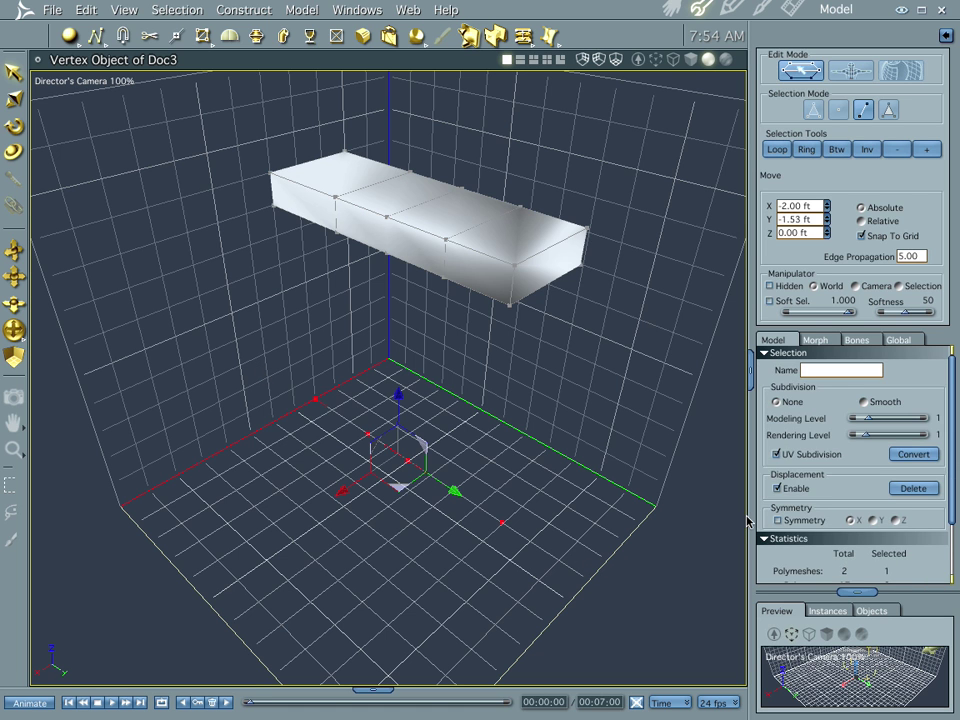
key("Delete")
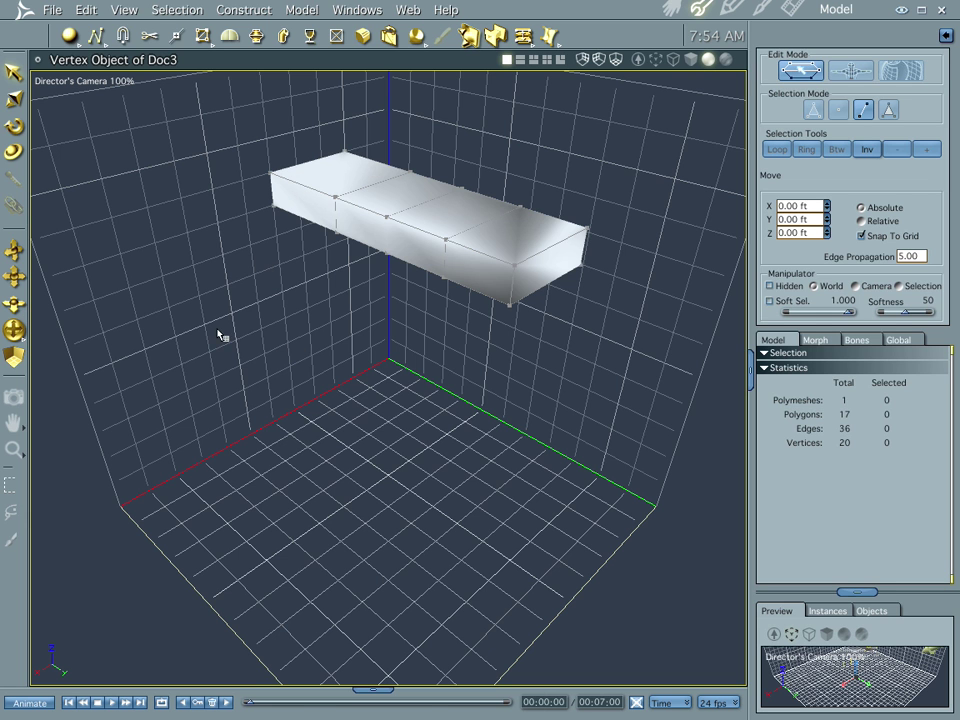
Orbit around the box, picking its end edges and face, until its long side faces the camera.
middle_click_drag(360, 366, 330, 403)
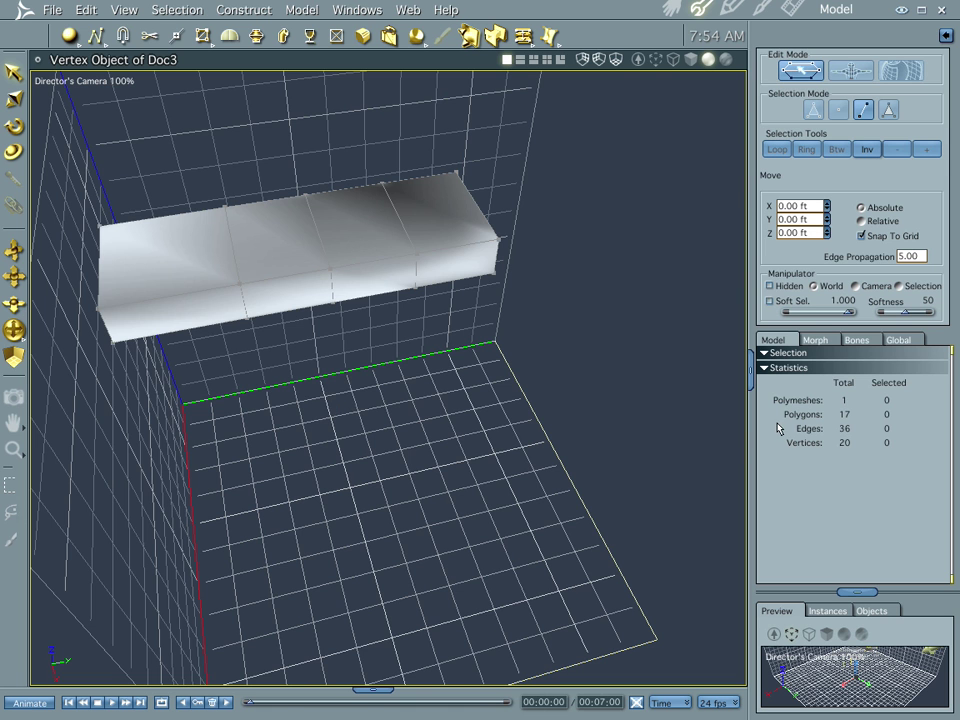
middle_click_drag(735, 440, 514, 456)
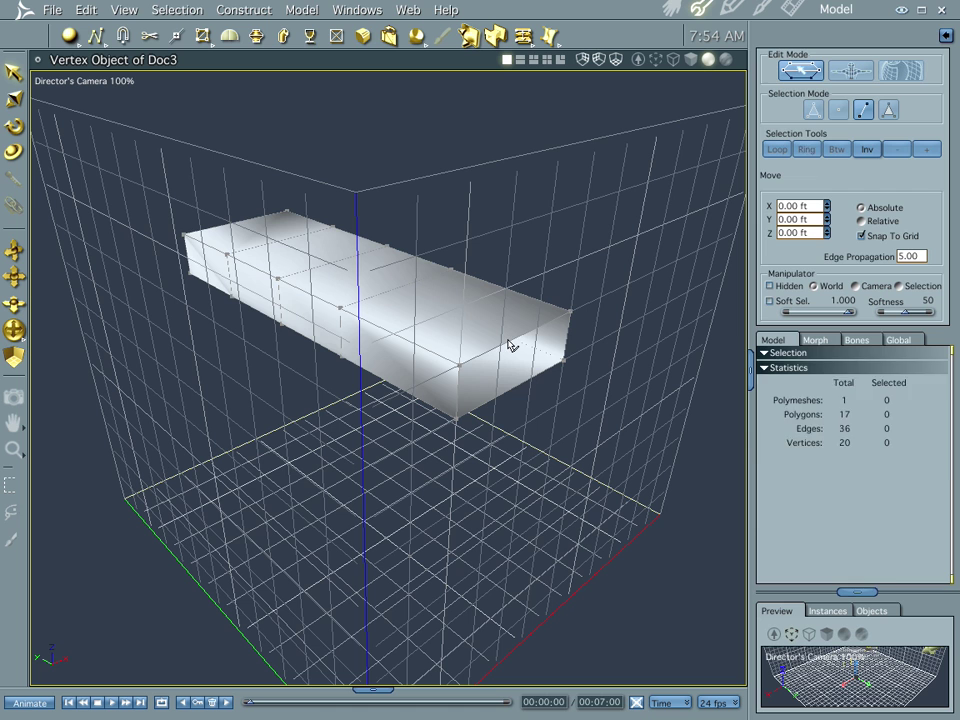
left_click(515, 387)
left_click(561, 357)
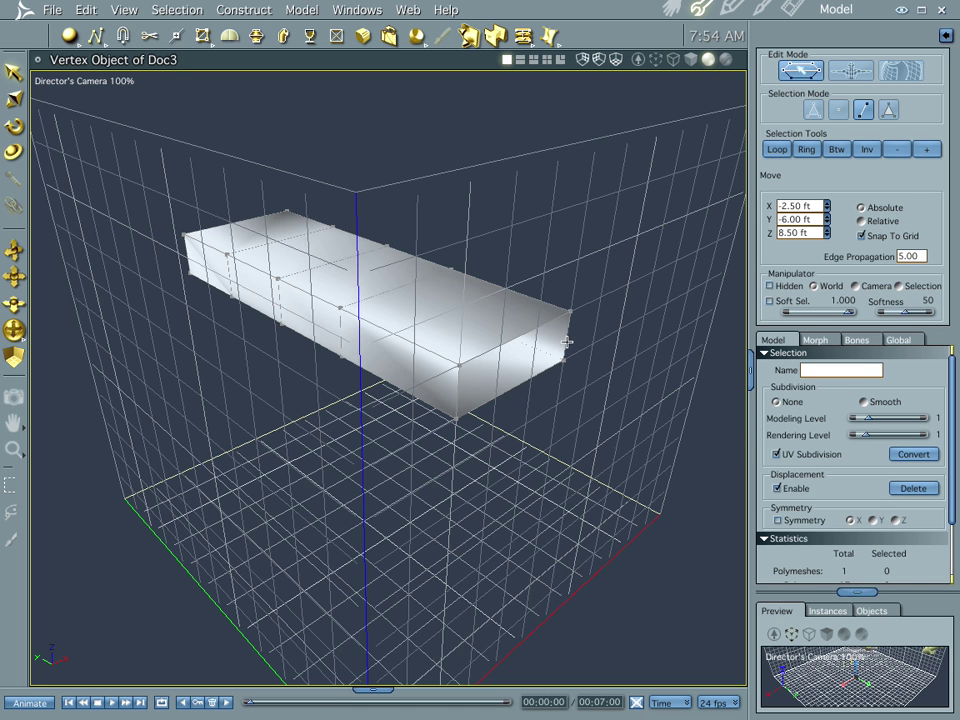
left_click(459, 393)
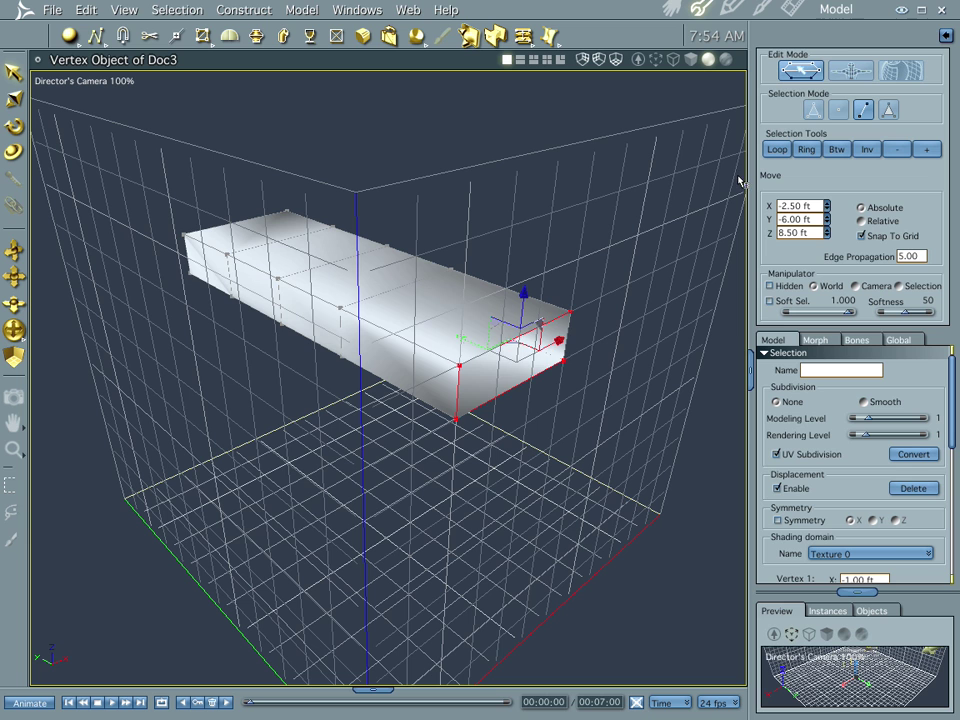
left_click(507, 357)
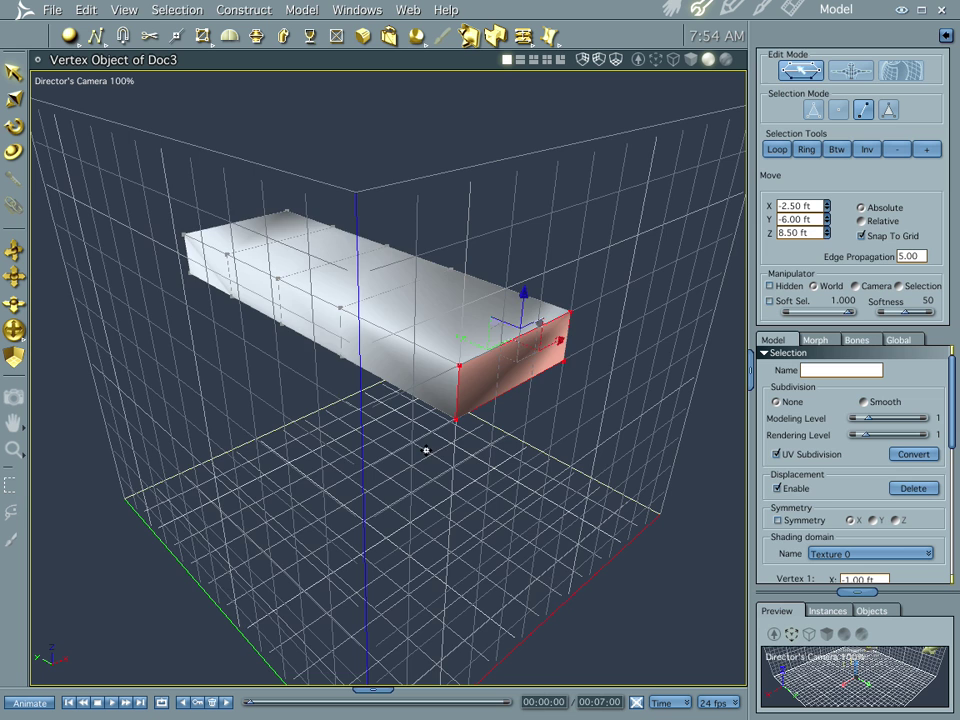
middle_click_drag(426, 450, 568, 429)
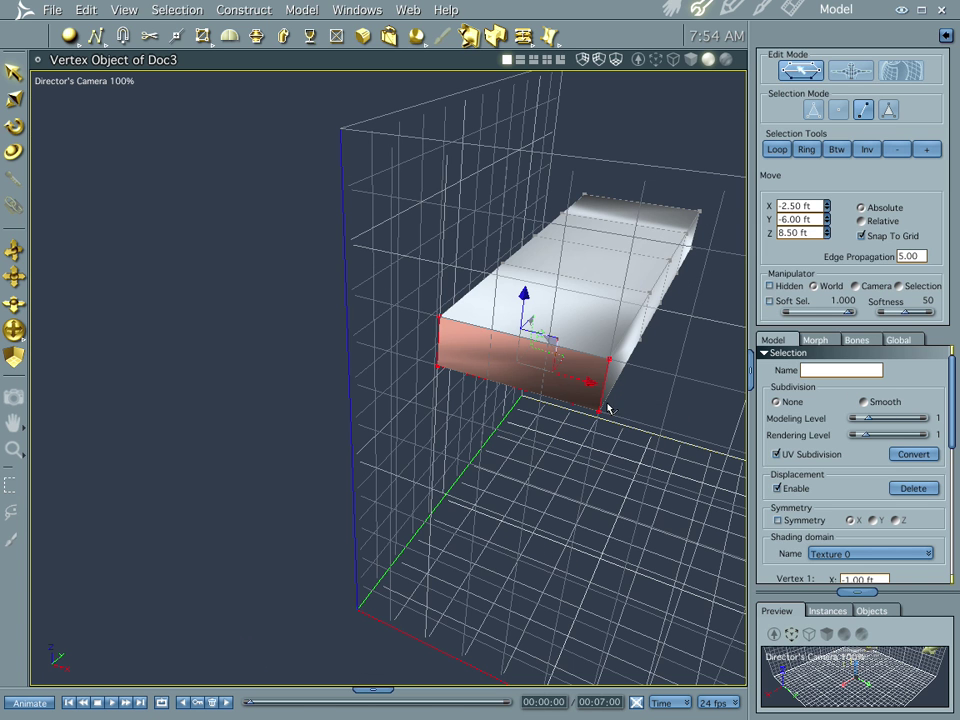
left_click(594, 341)
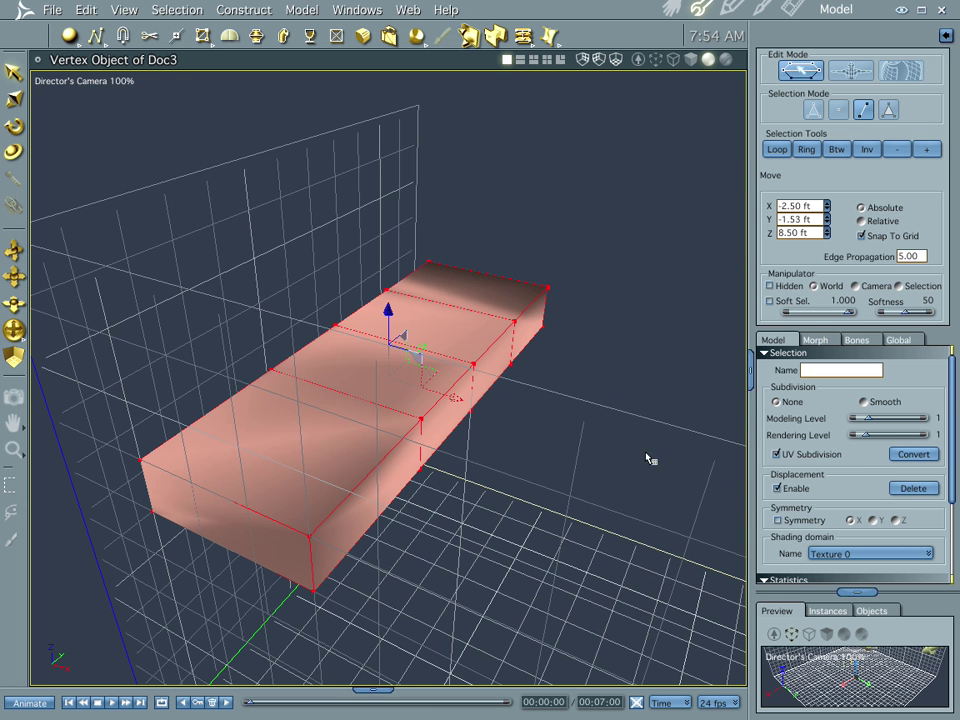
middle_click_drag(396, 487, 524, 440)
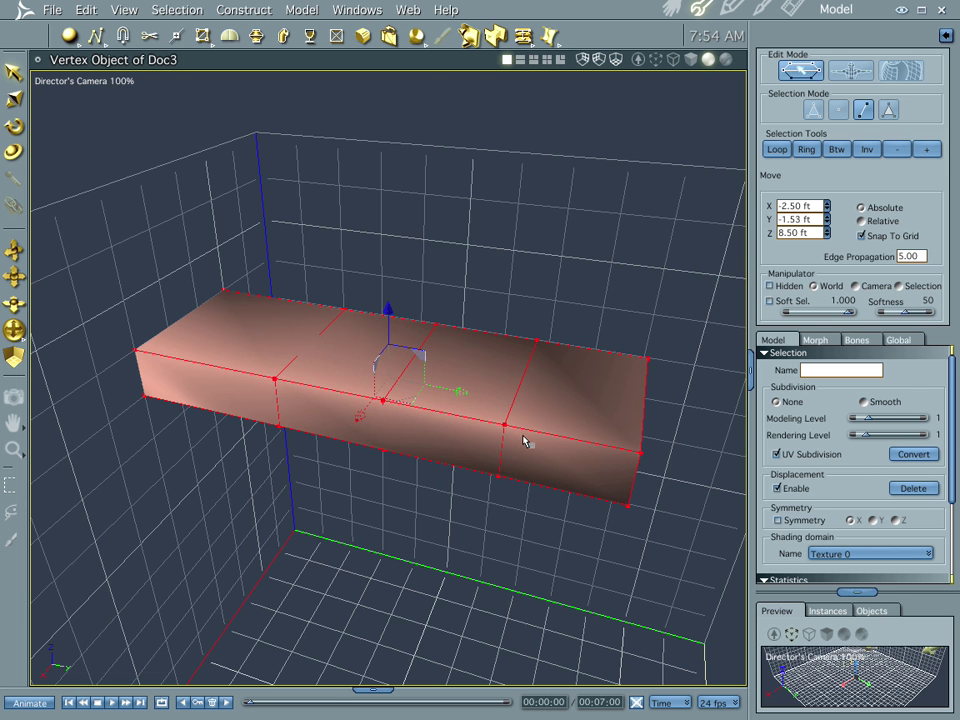
In the Assemble room, move the box's hot point to its centre with HP->Obj and frame it.
left_click(670, 10)
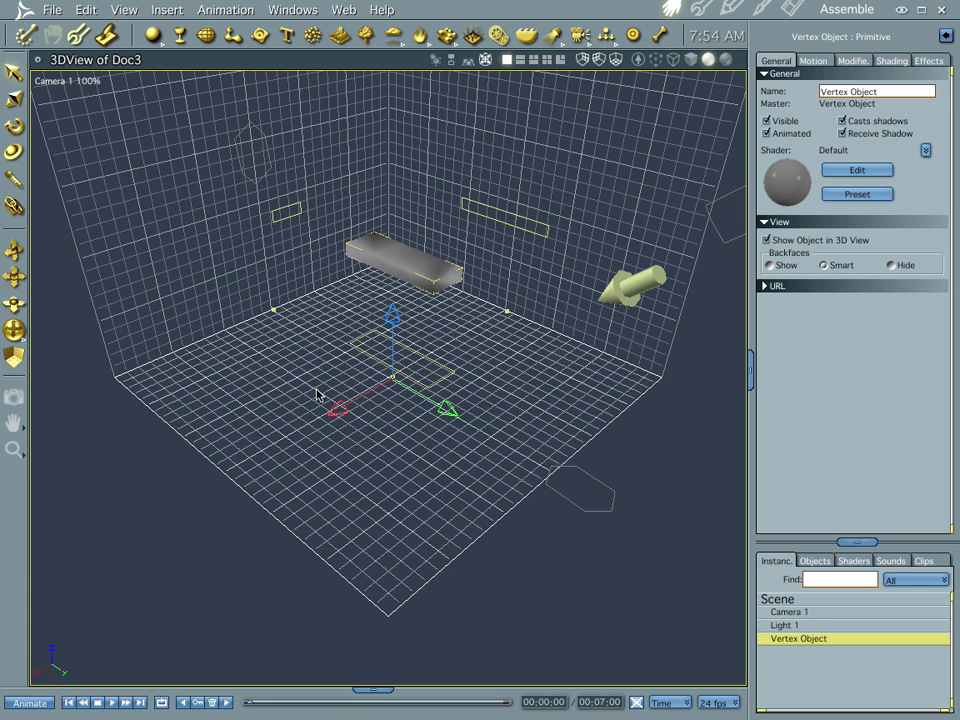
left_click(813, 62)
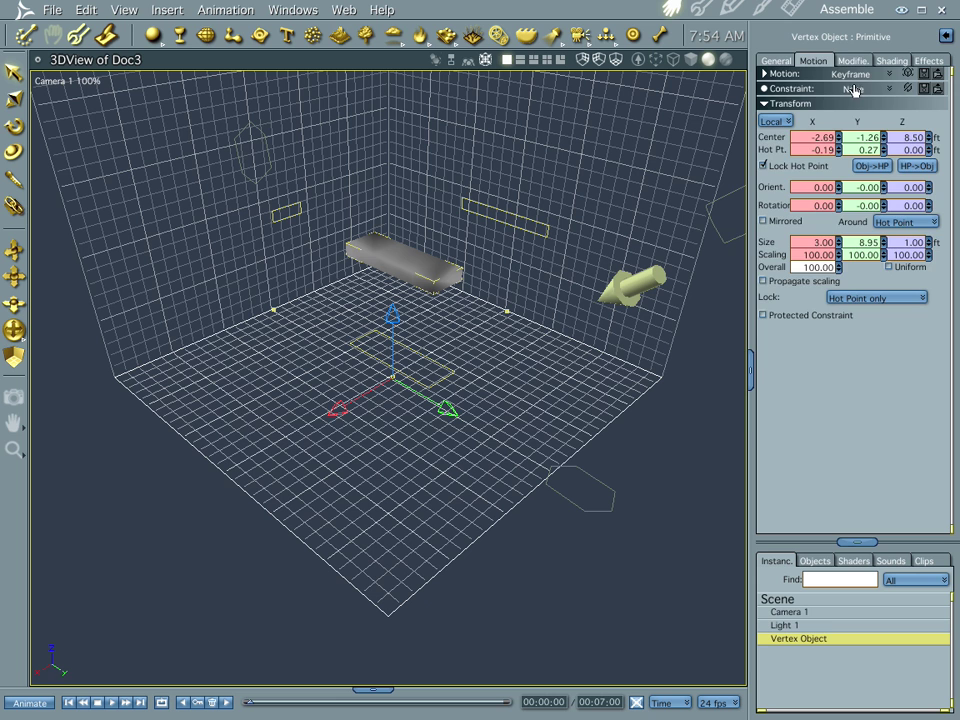
left_click(852, 62)
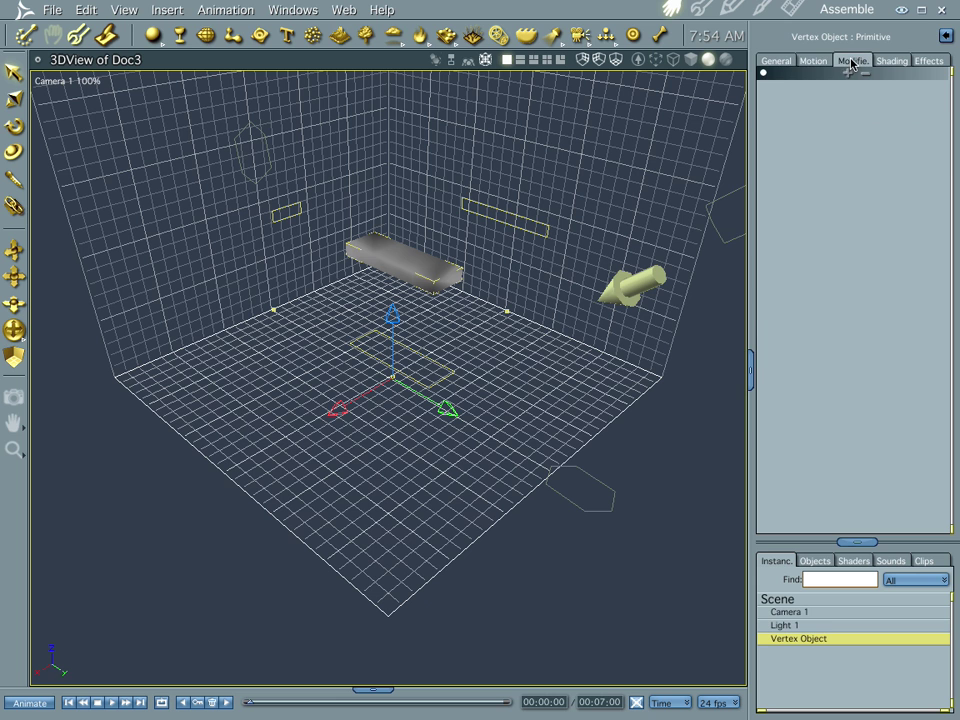
left_click(786, 62)
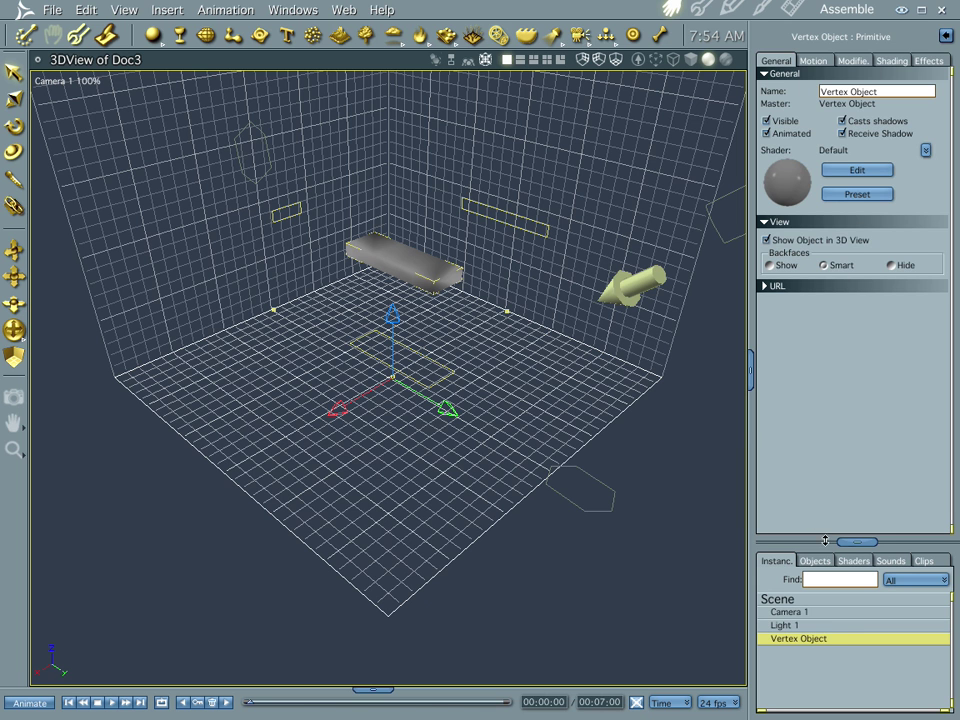
left_click(809, 62)
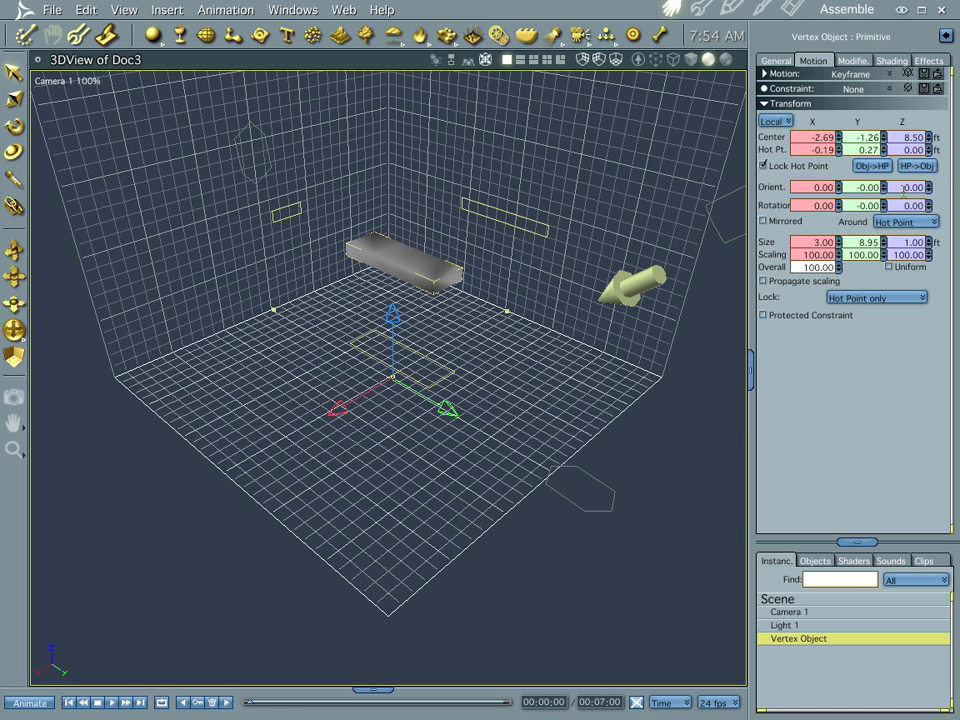
left_click(917, 166)
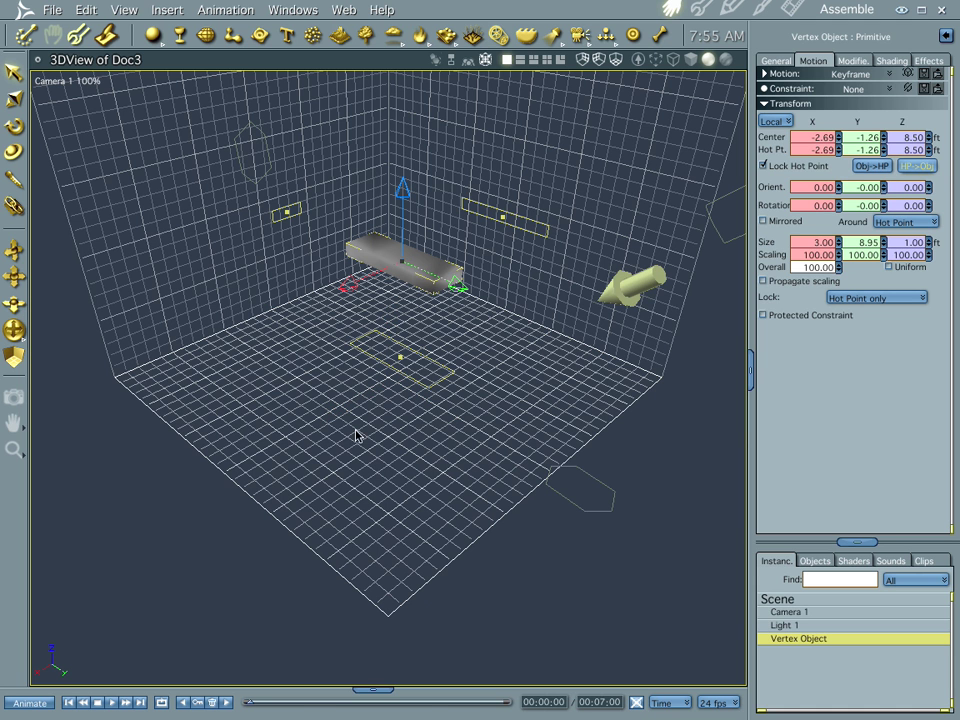
key("ctrl+shift+f")
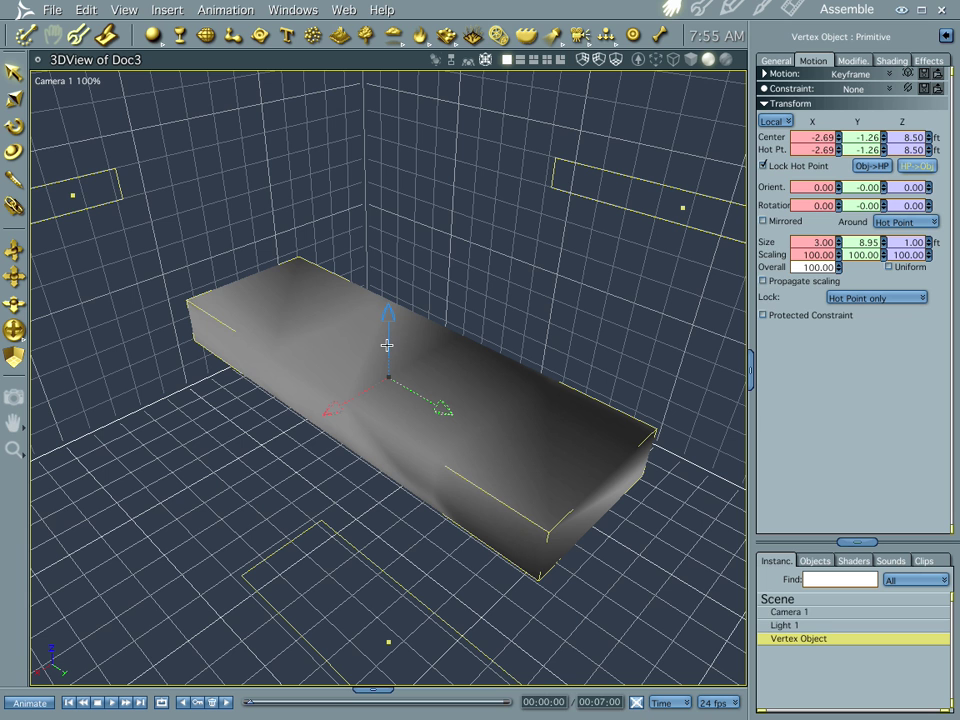
In the Right view, click five times along the bar to chain Bone through Bone 4.
left_click(45, 80)
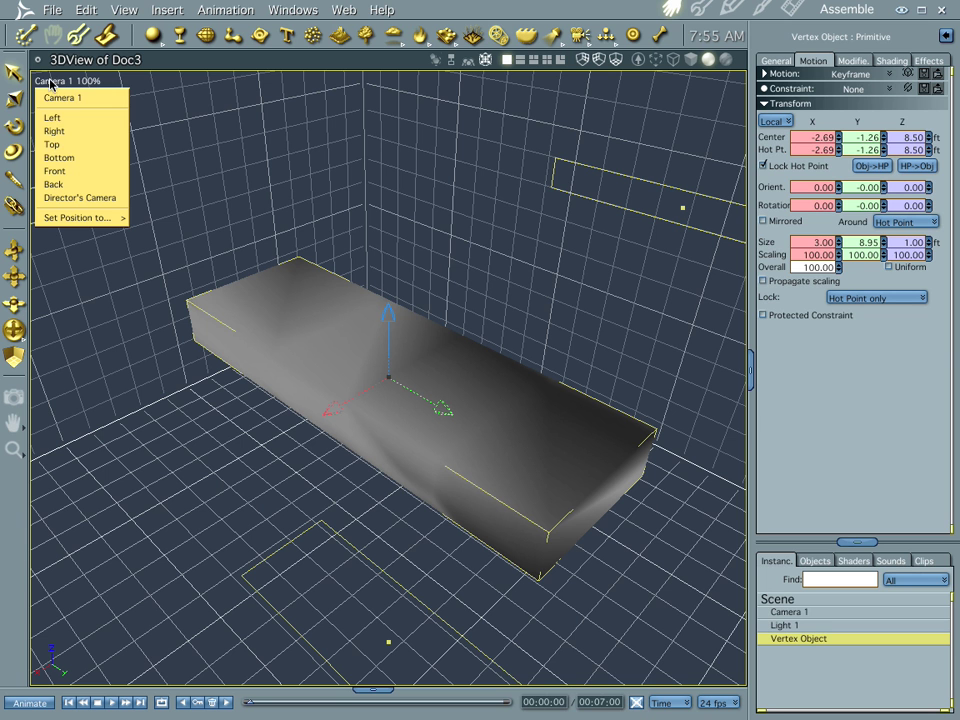
left_click(79, 131)
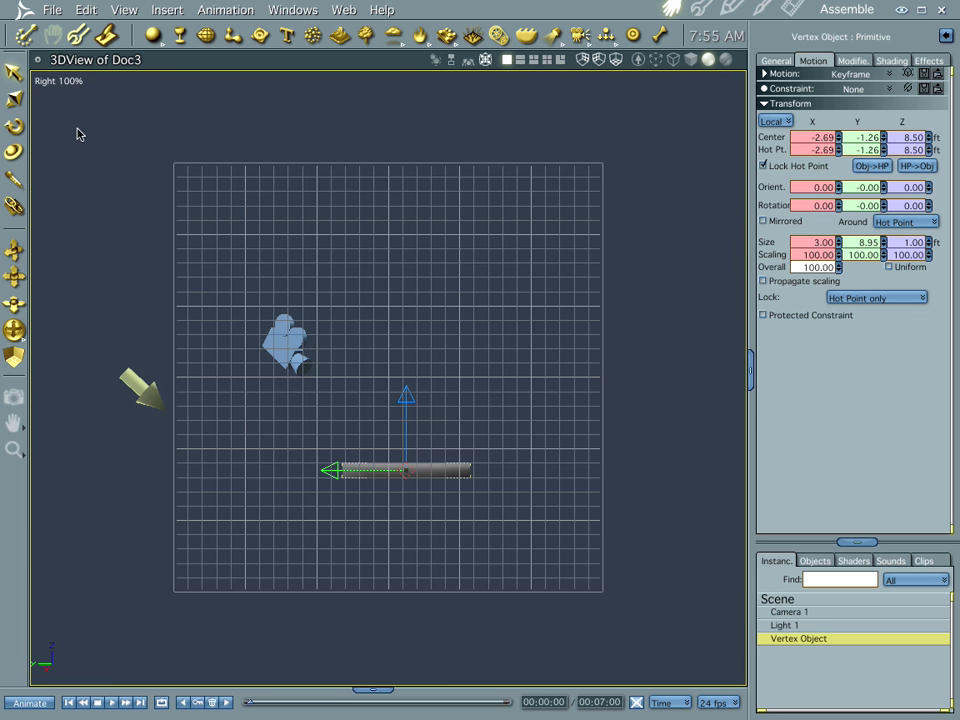
left_click(477, 470)
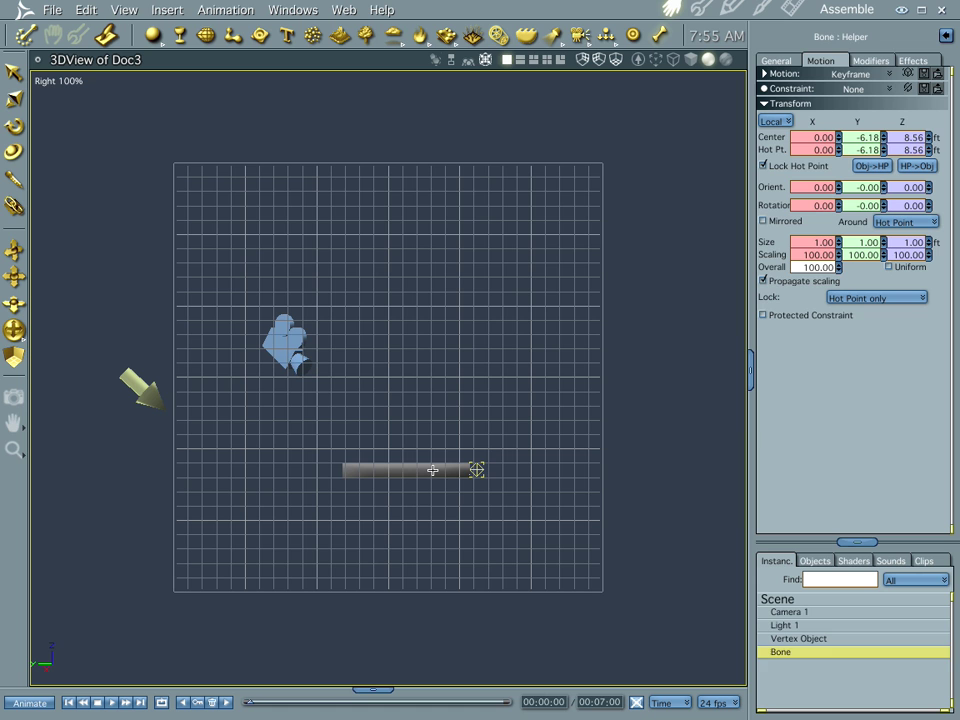
left_click(477, 470)
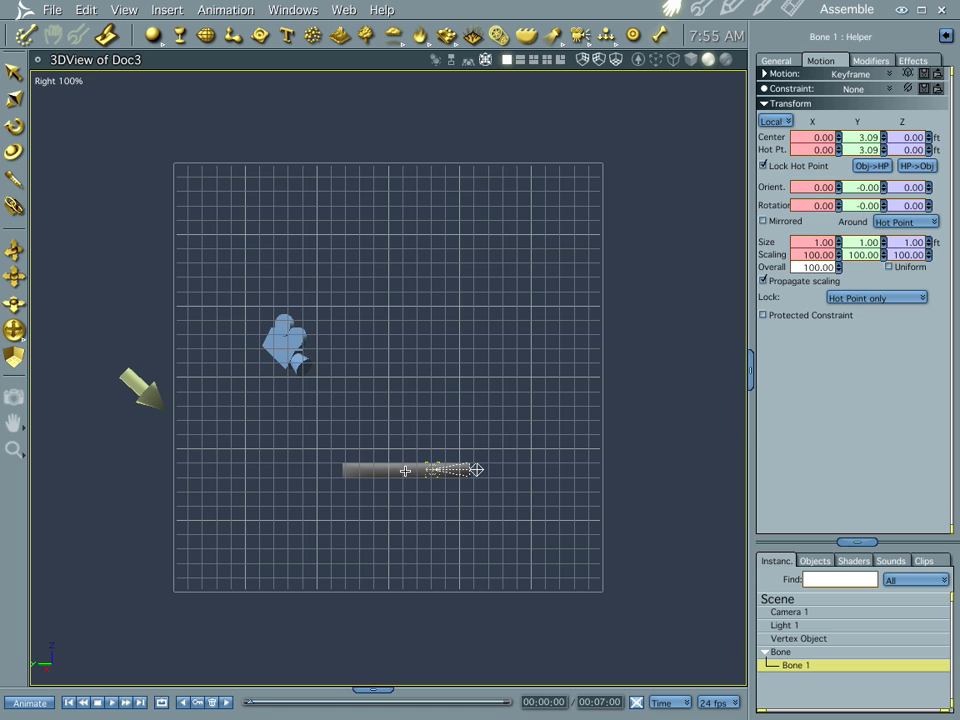
left_click(477, 470)
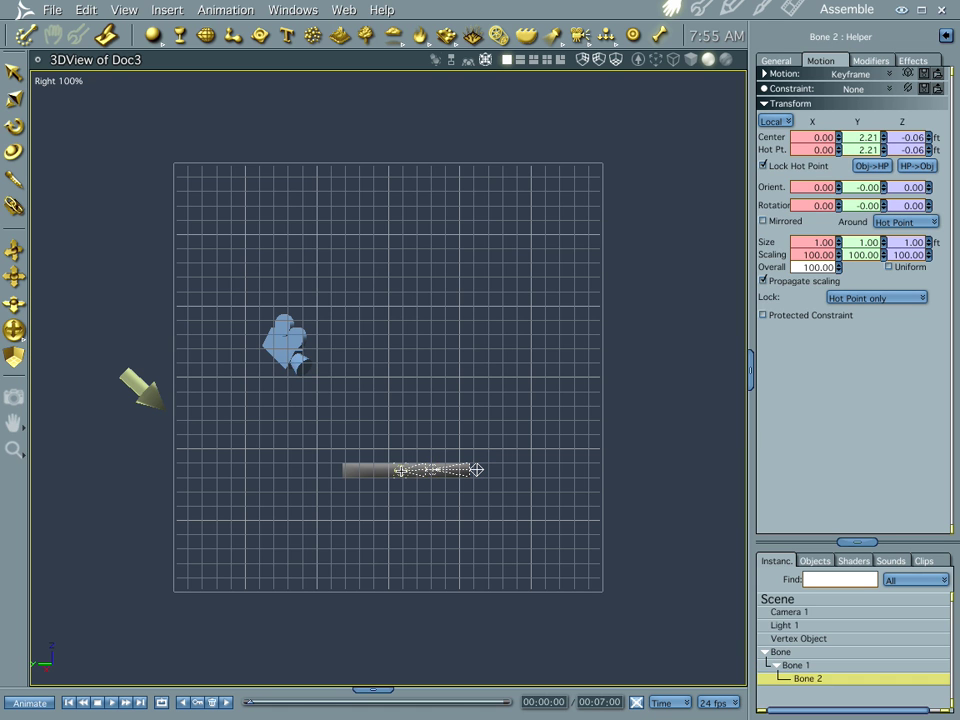
left_click(477, 470)
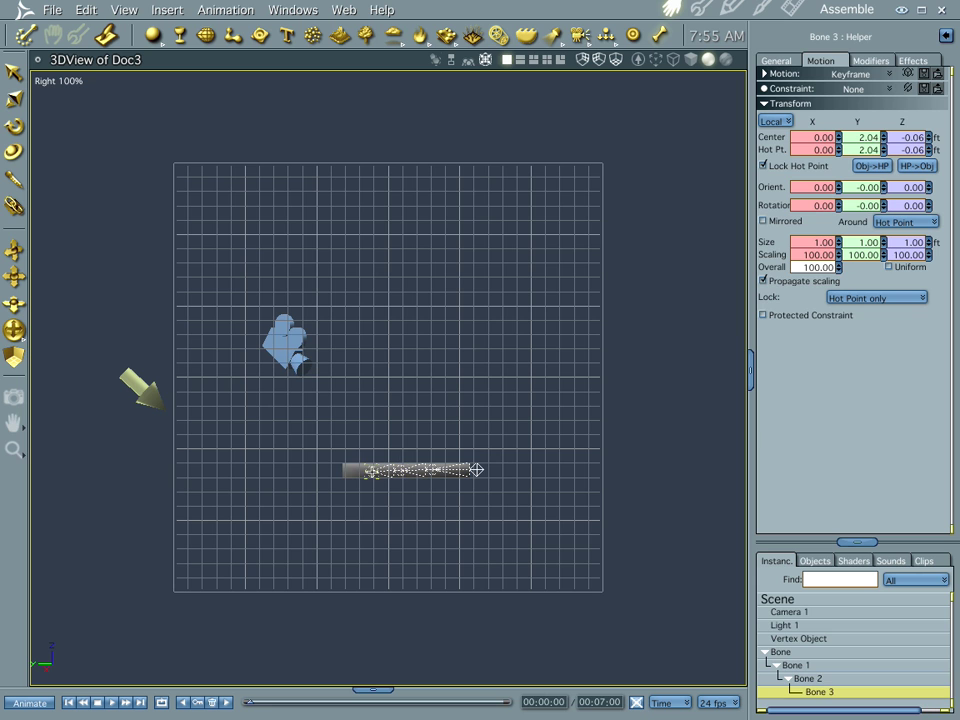
left_click(477, 470)
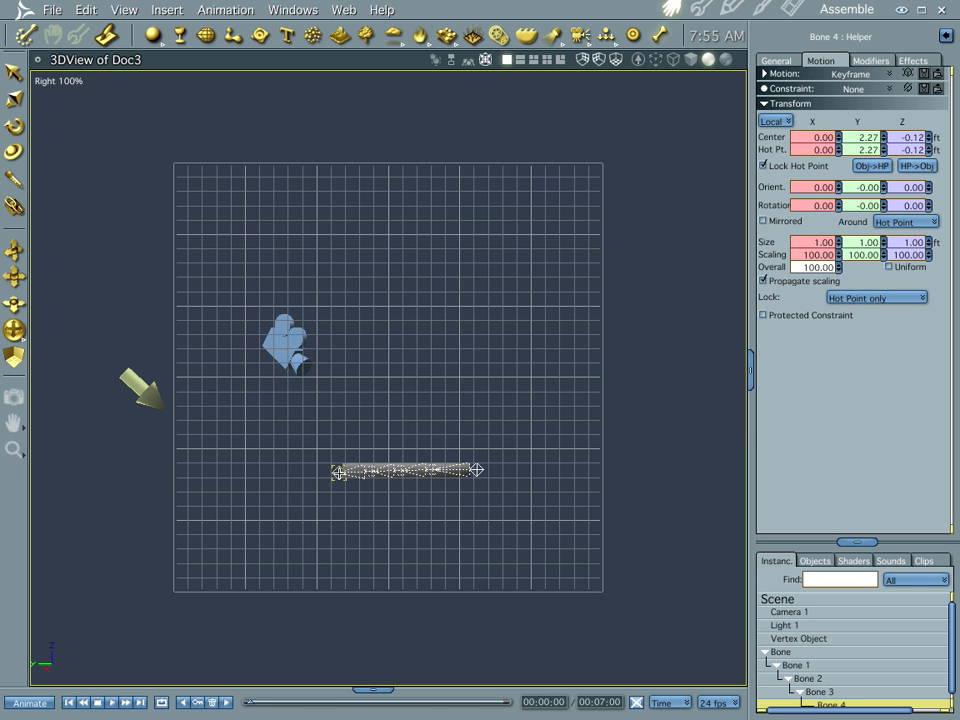
Switch back to Camera 1 and drag the root Bone along X into the box.
left_click(66, 81)
left_click(76, 100)
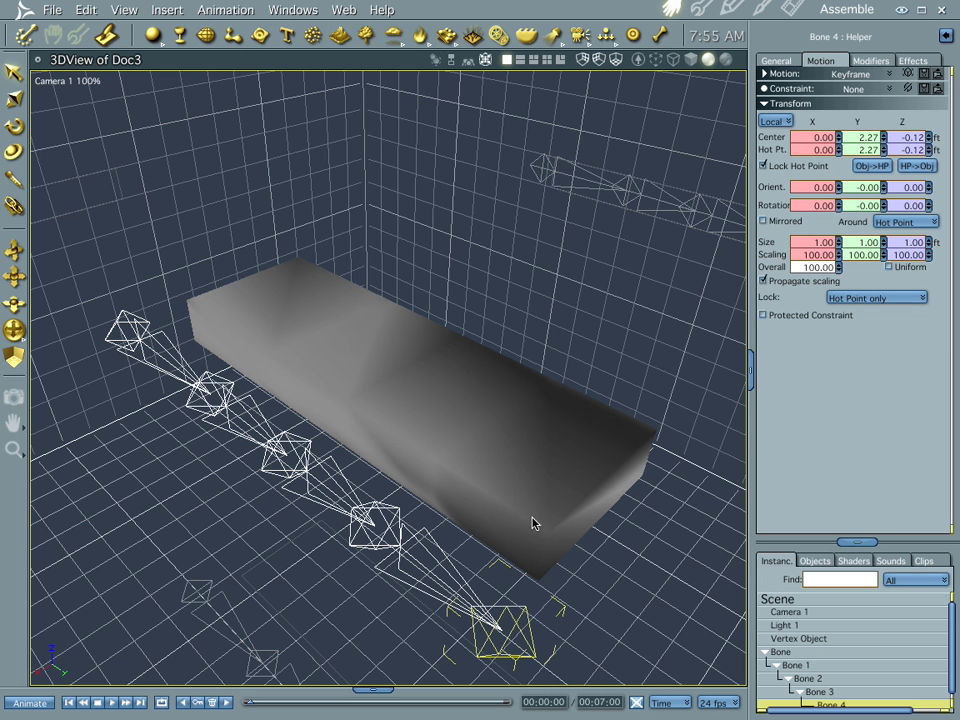
left_click(790, 653)
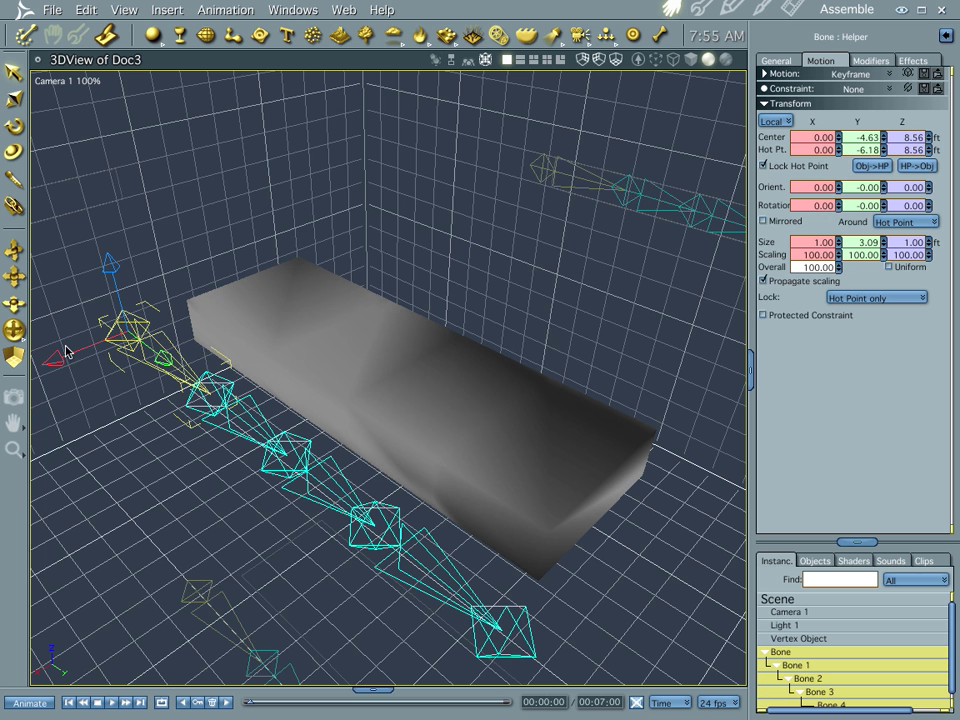
left_click_drag(66, 351, 188, 307)
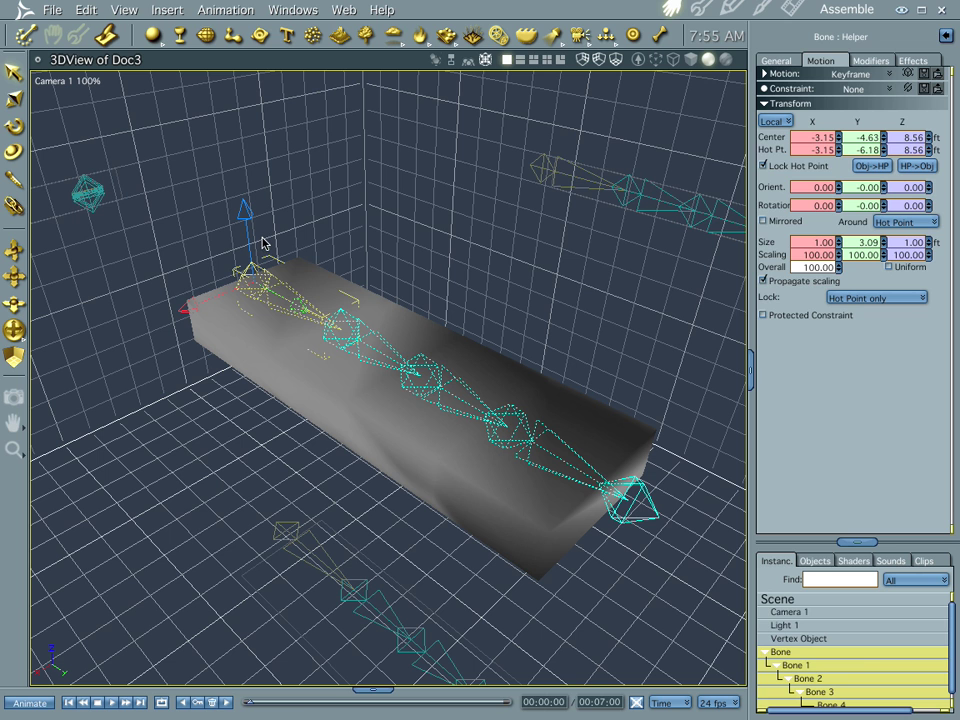
Select the box mesh and orbit the view to face it from the front.
left_click(798, 640)
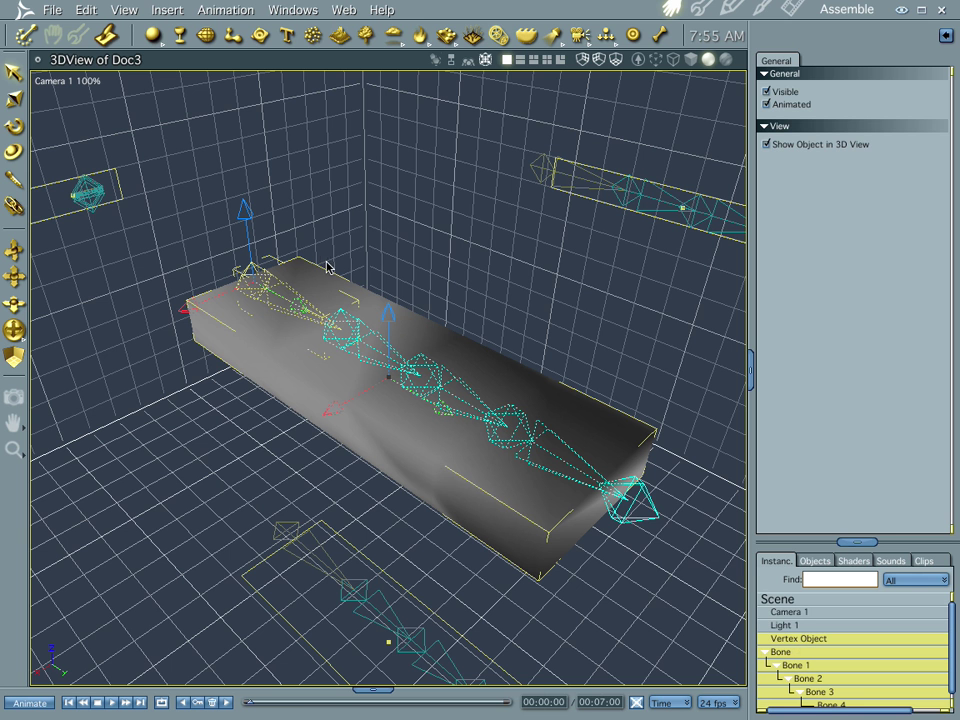
left_click_drag(327, 266, 287, 236)
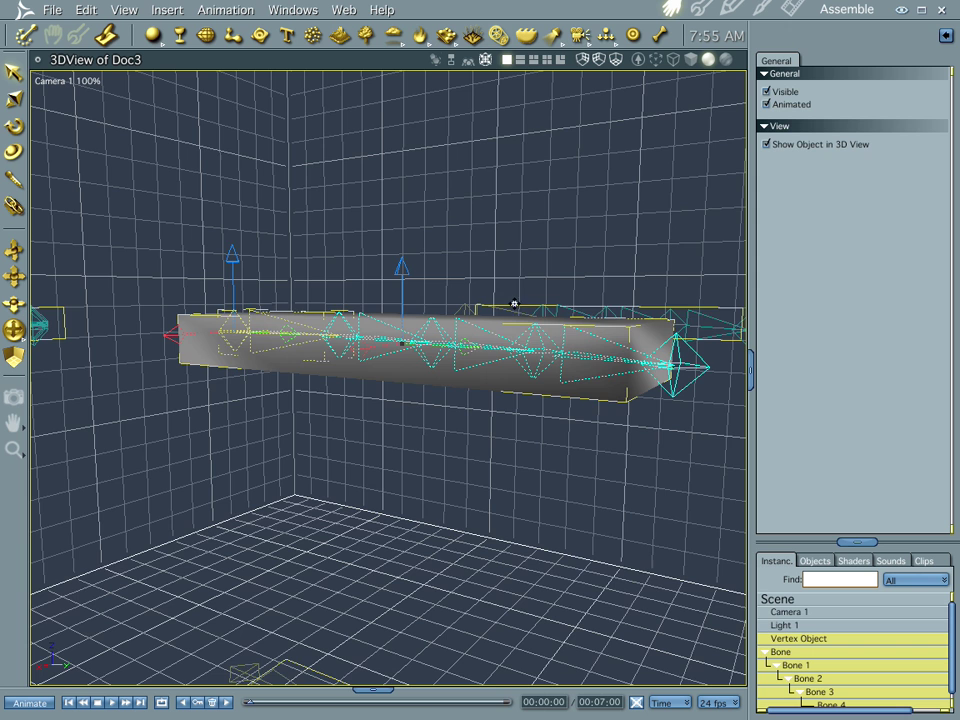
left_click_drag(458, 483, 493, 491)
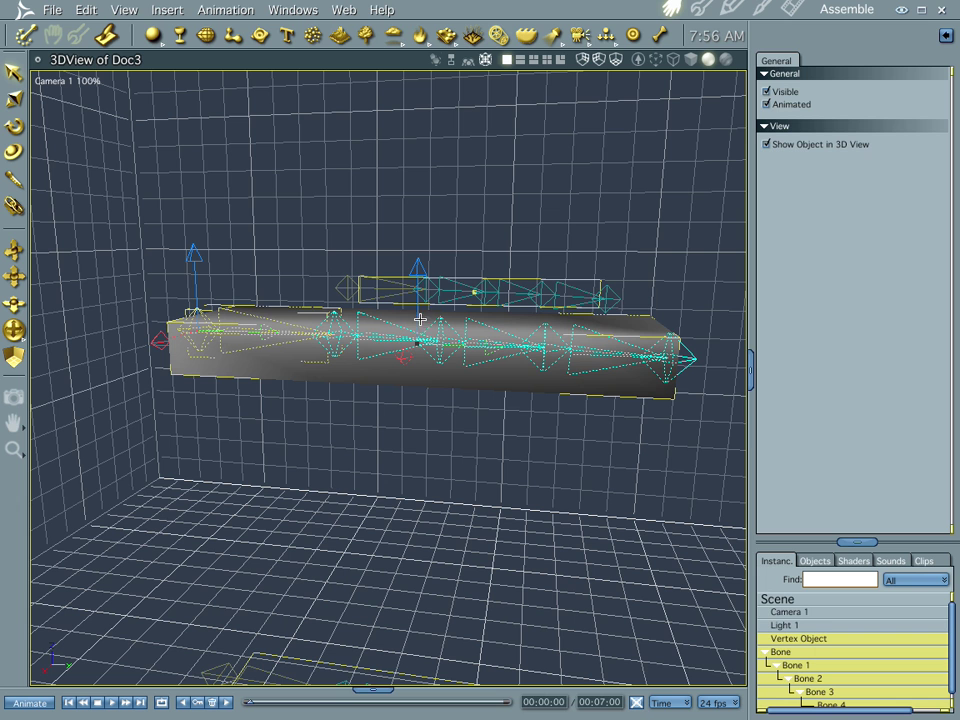
Attach the five-bone skeleton to the box mesh via Animation > Attach Skeleton, confirming the warning, and select Bone 3.
left_click(225, 10)
left_click(258, 108)
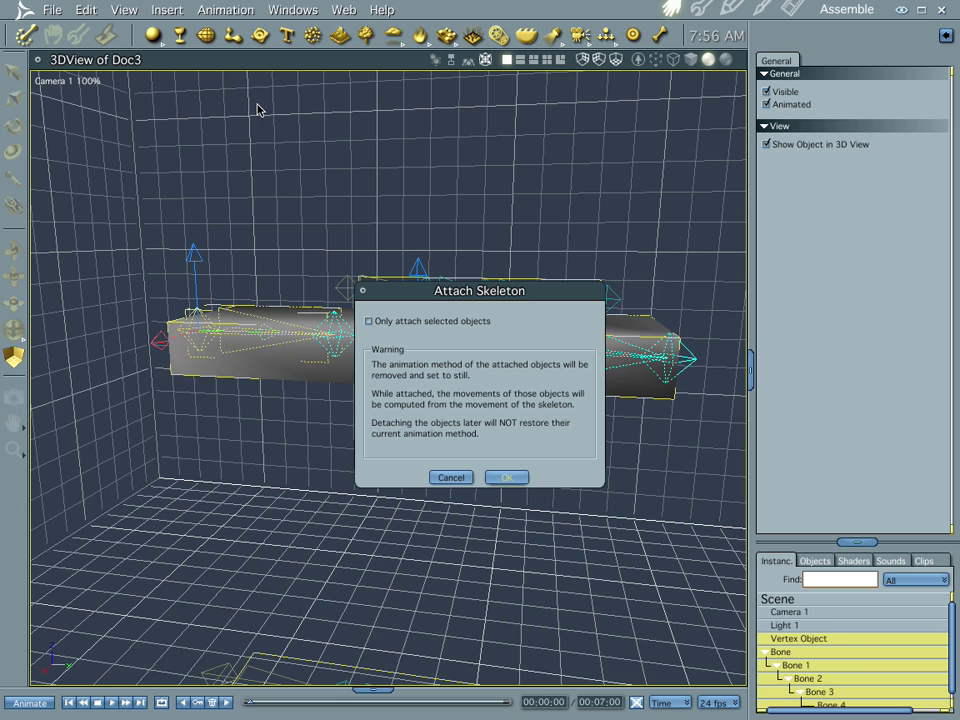
left_click(505, 479)
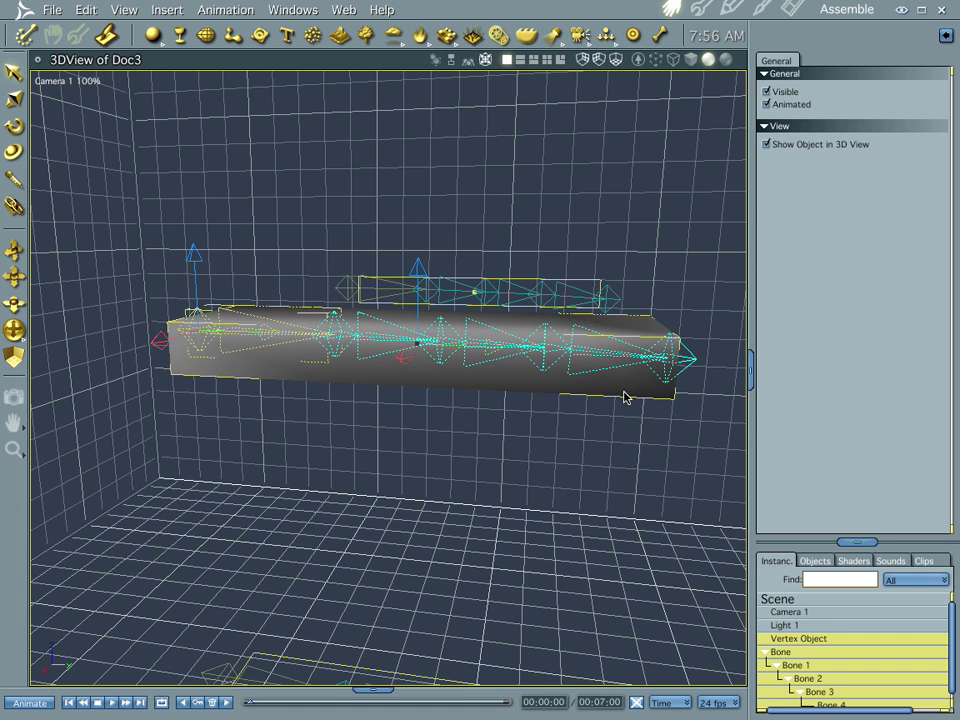
left_click(572, 362)
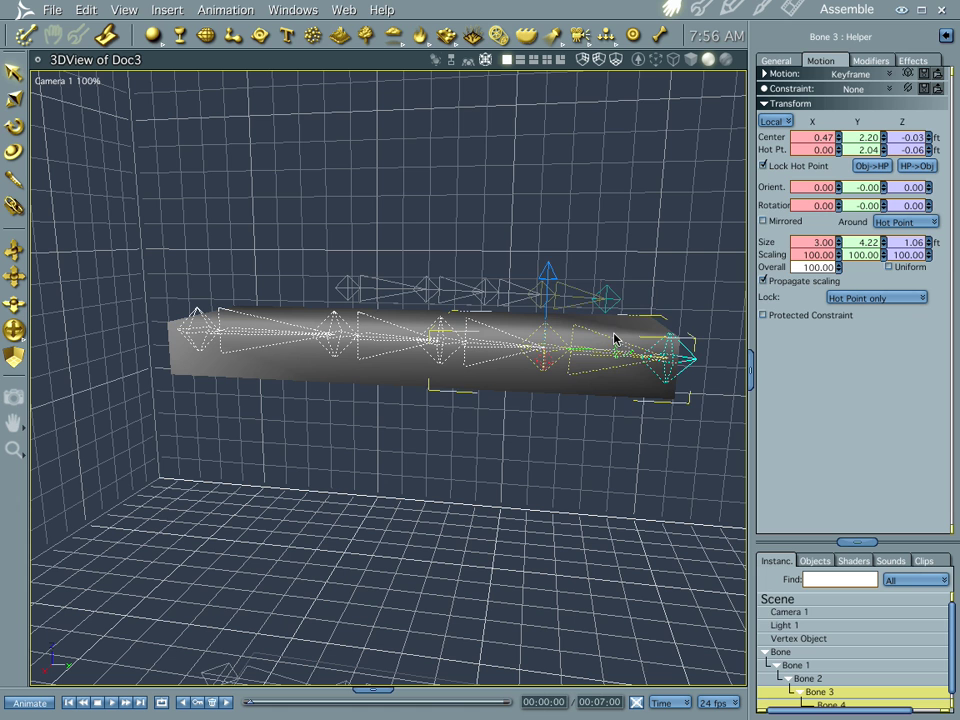
Rotate Bone 3 (54.63°), Bone 2 (19.32°) and Bone 1 upward to curve the box, then select the root Bone.
left_click_drag(594, 275, 520, 320)
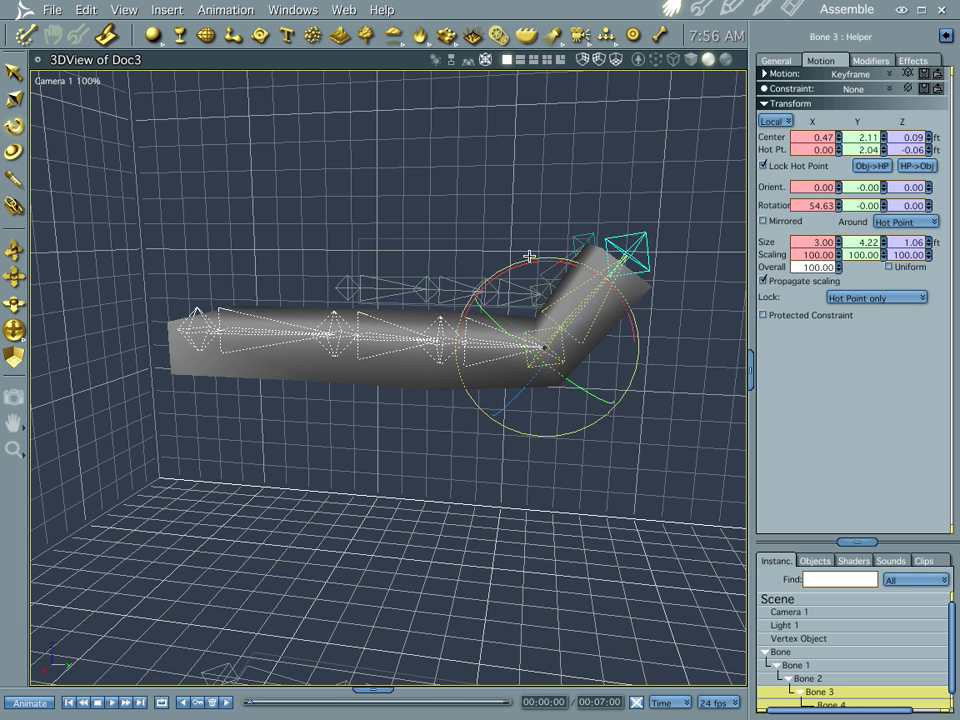
left_click(500, 345)
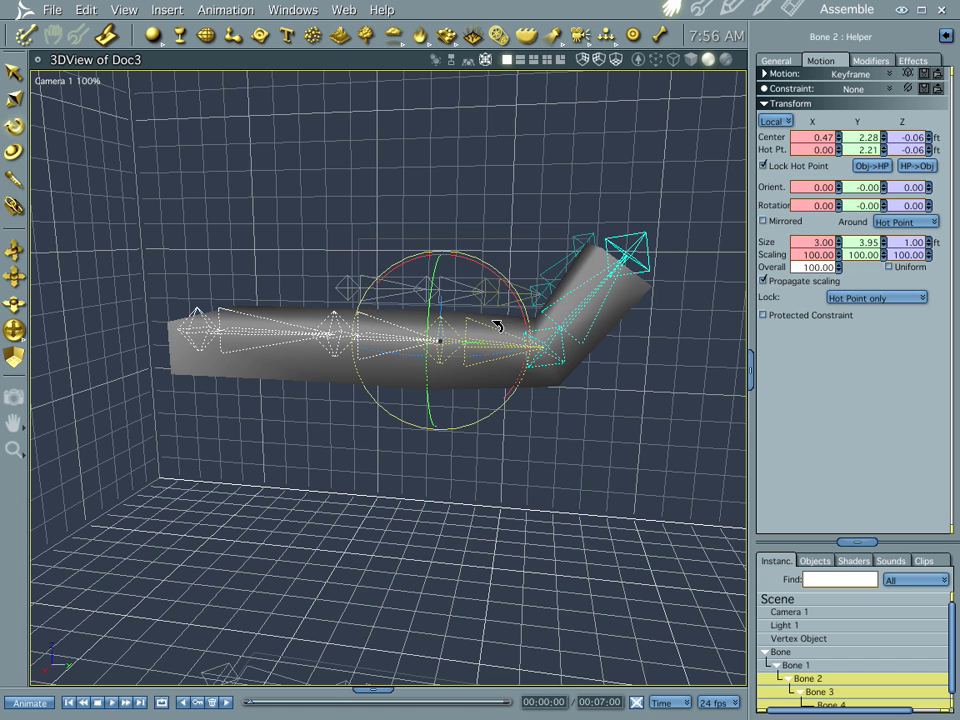
left_click_drag(450, 275, 442, 236)
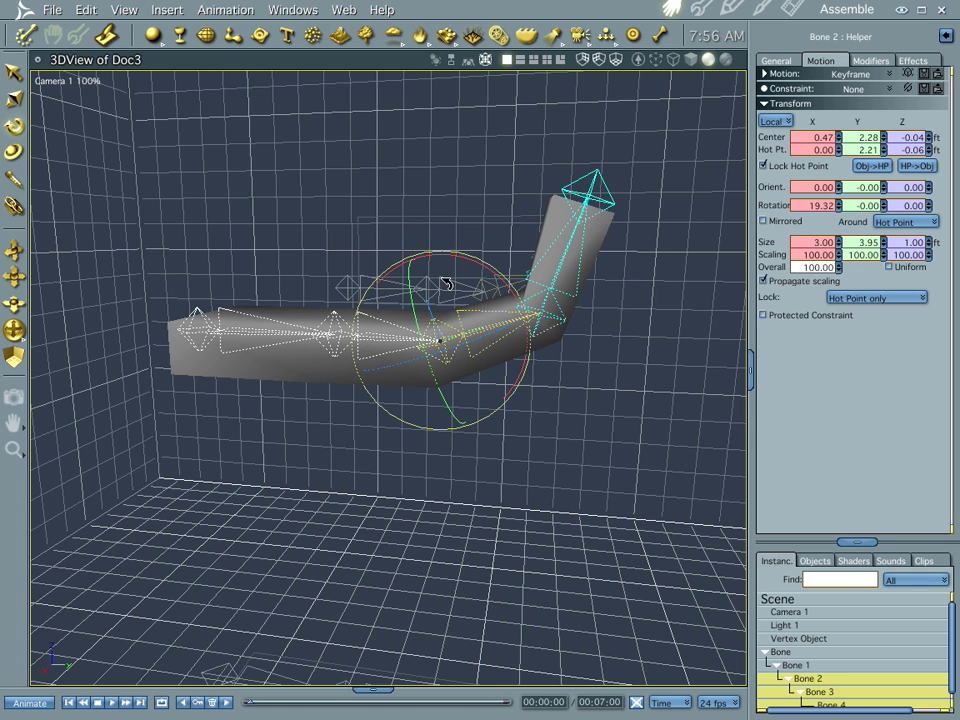
left_click(388, 347)
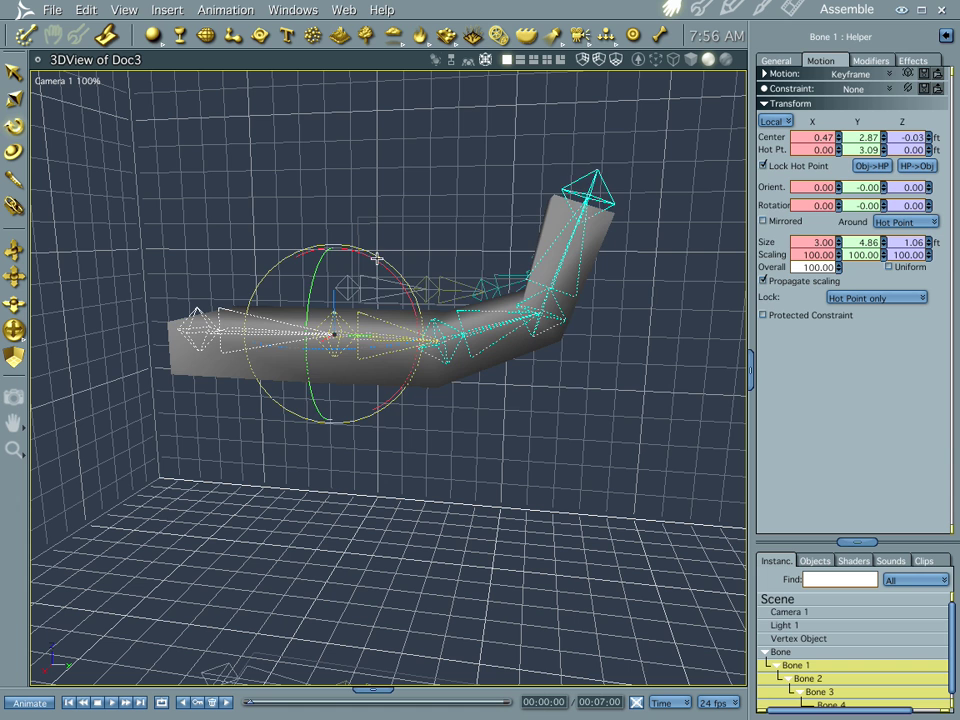
left_click_drag(386, 262, 281, 336)
left_click(268, 337)
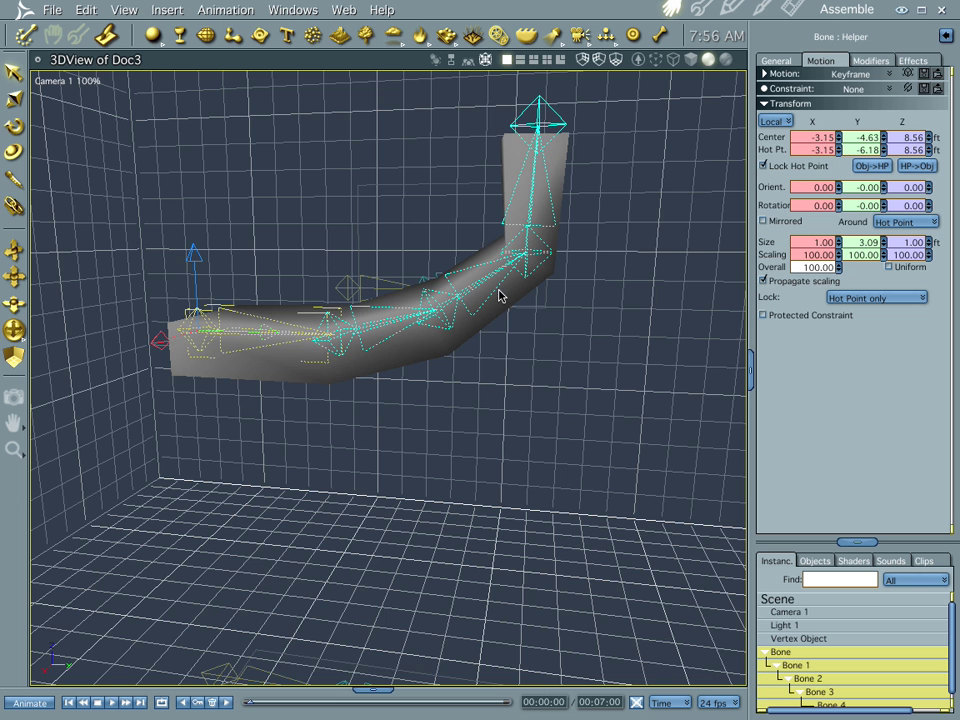
left_click_drag(502, 374, 565, 405)
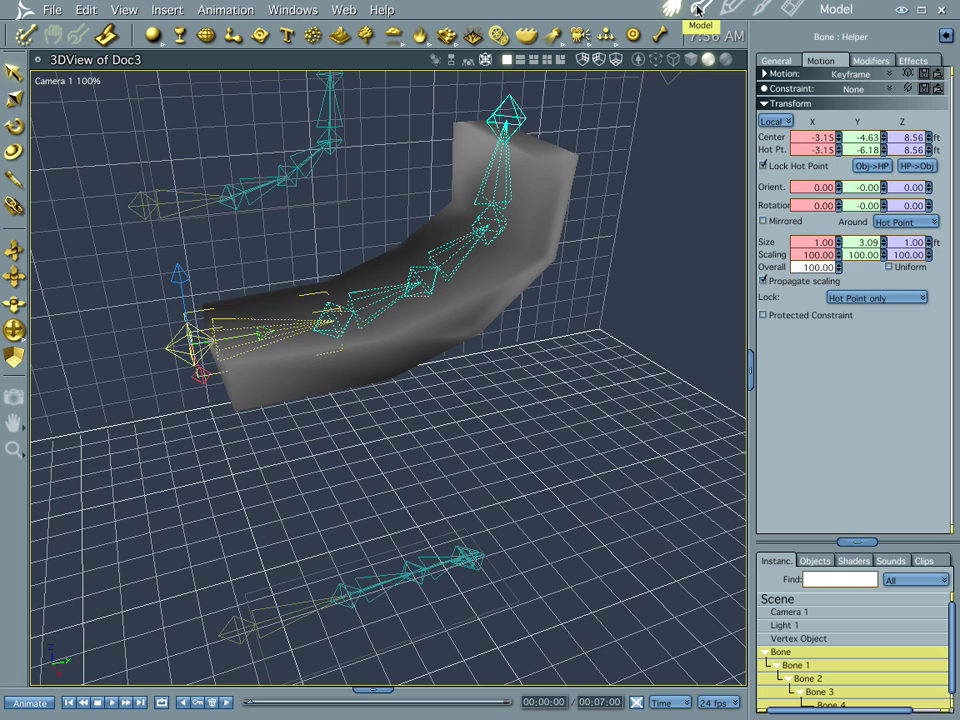
Open the box in the Model room and show its bone-deformed pose (18 polygons, 20 vertices).
left_click(699, 10)
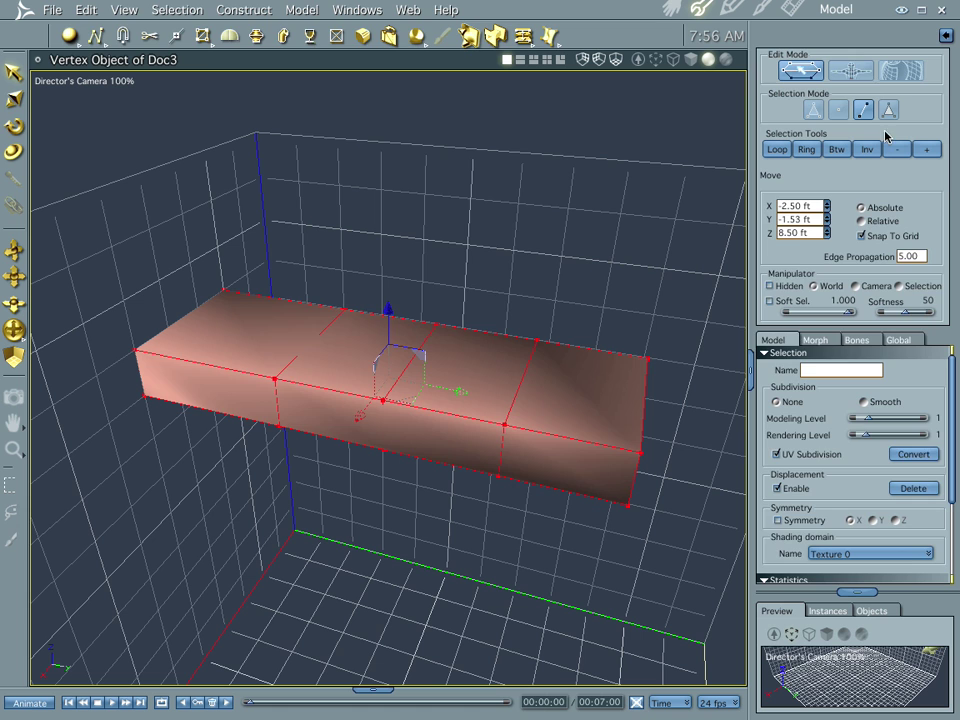
left_click(852, 71)
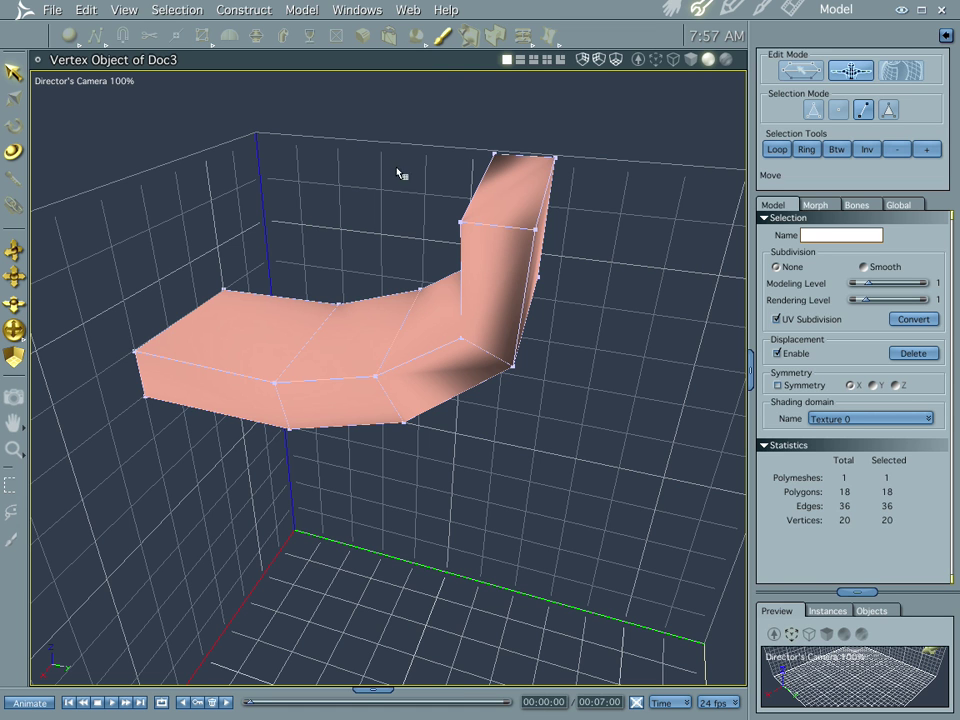
middle_click_drag(396, 336, 521, 349)
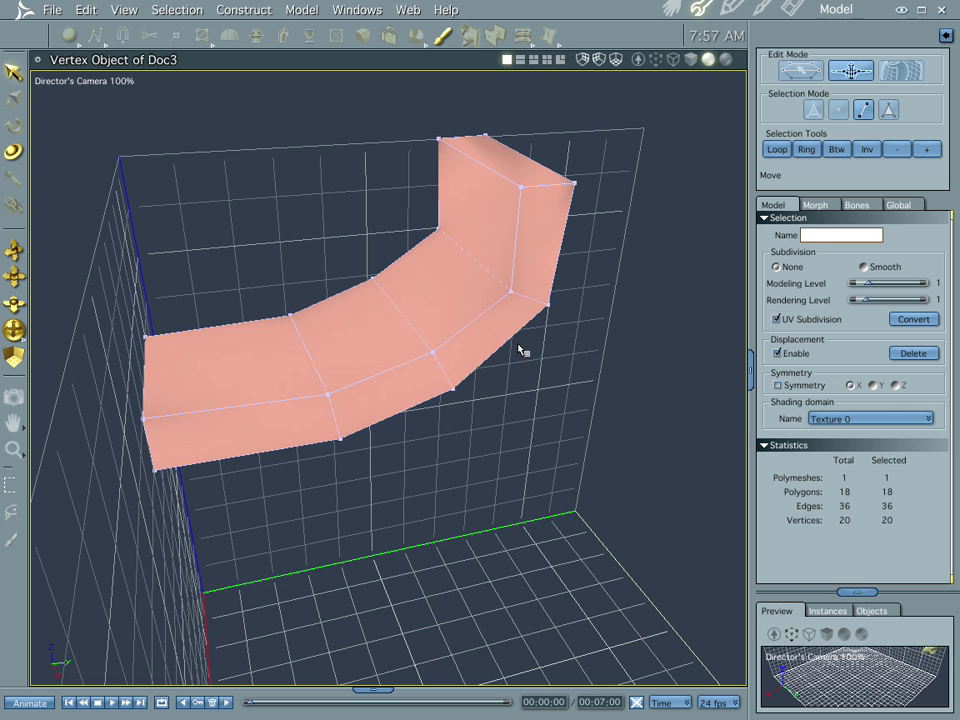
left_click(441, 40)
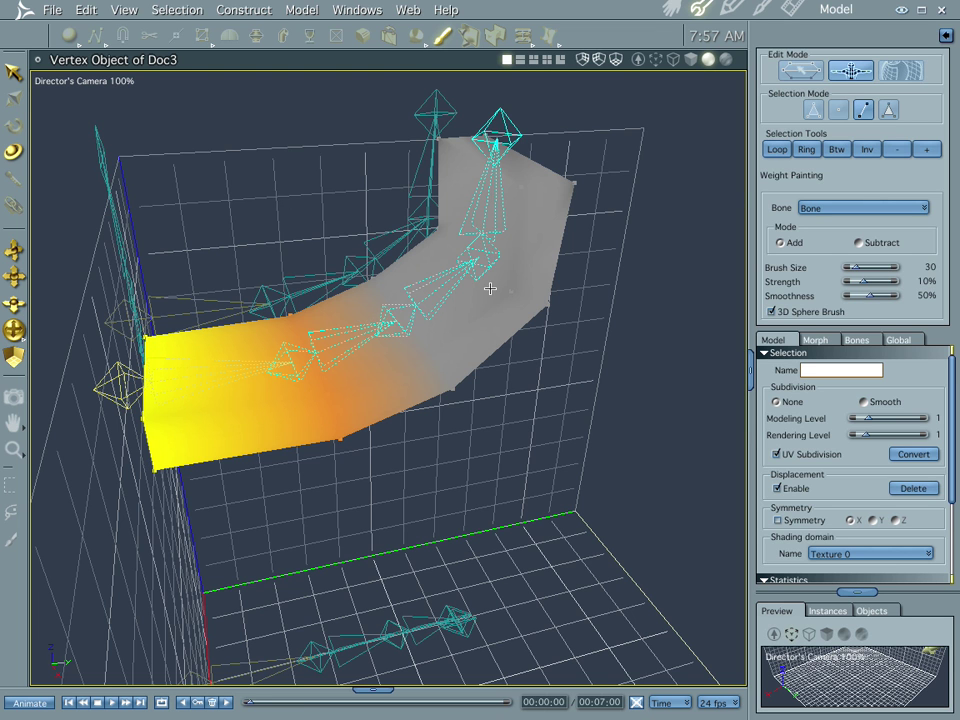
left_click(851, 210)
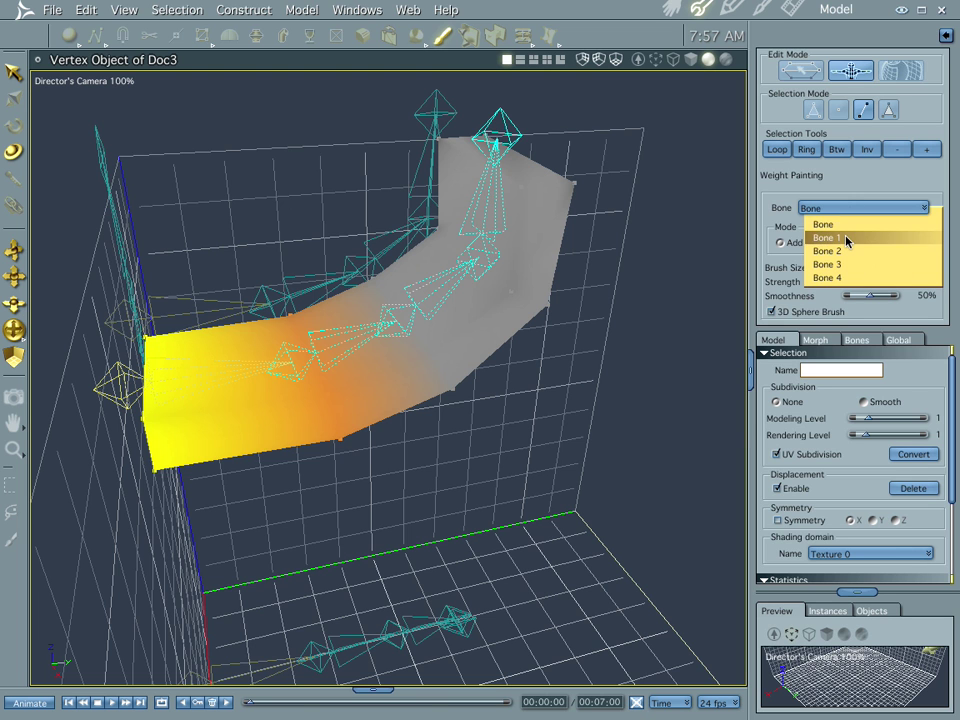
left_click(853, 239)
left_click(853, 210)
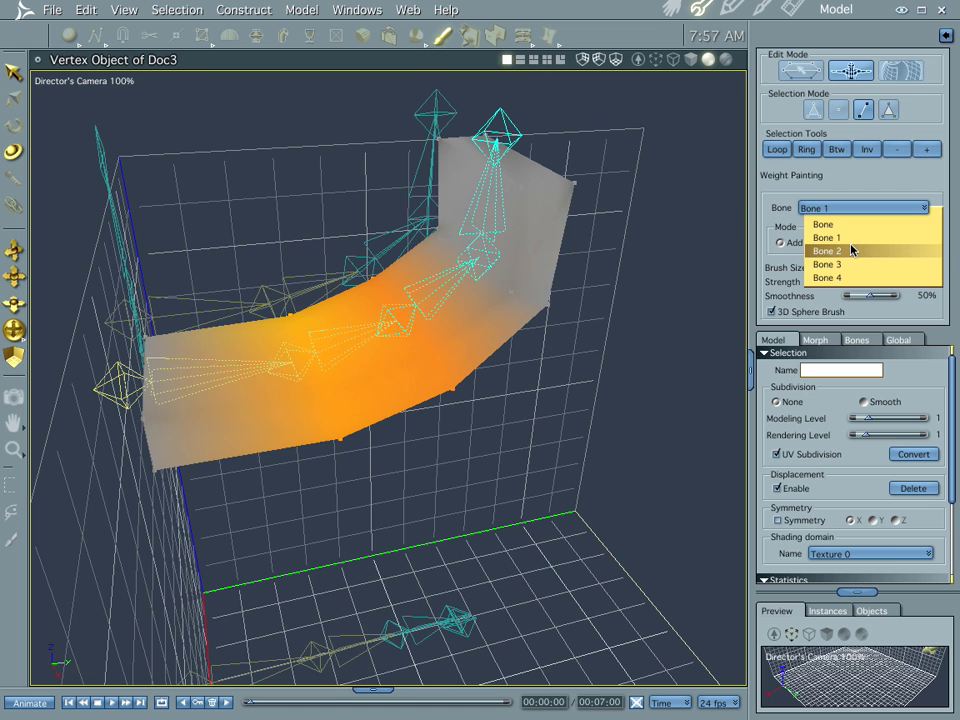
left_click(853, 251)
left_click(853, 209)
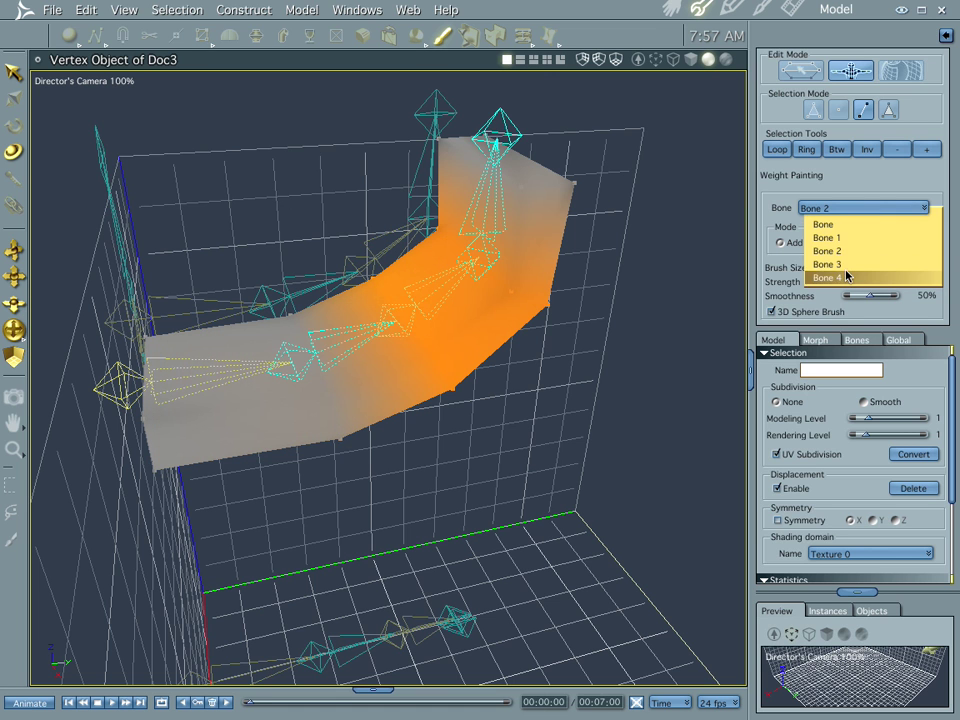
left_click(848, 264)
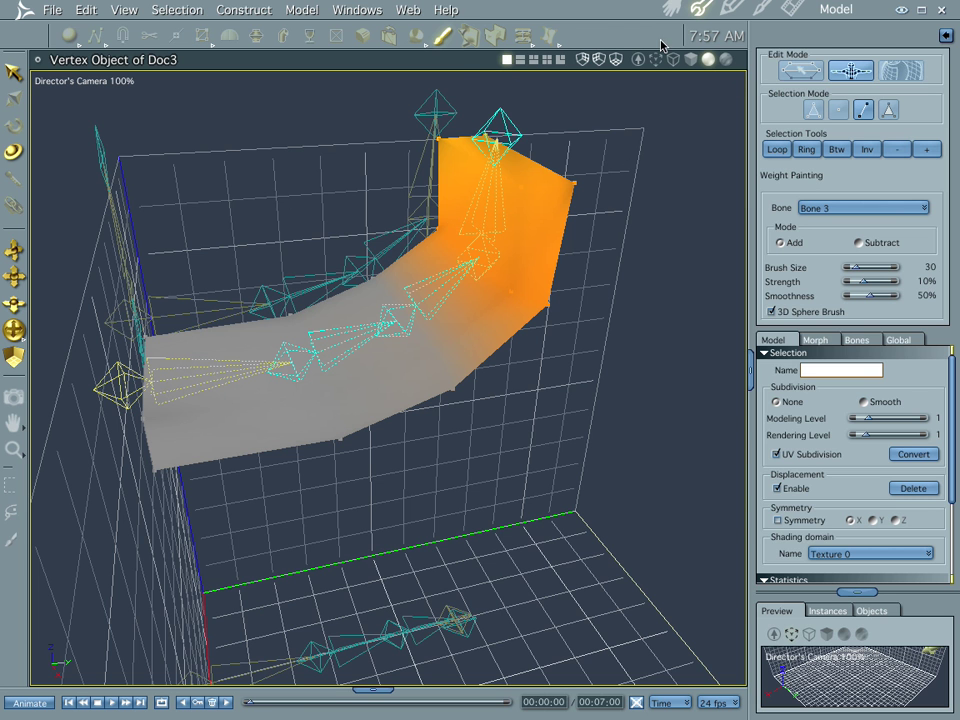
left_click(671, 9)
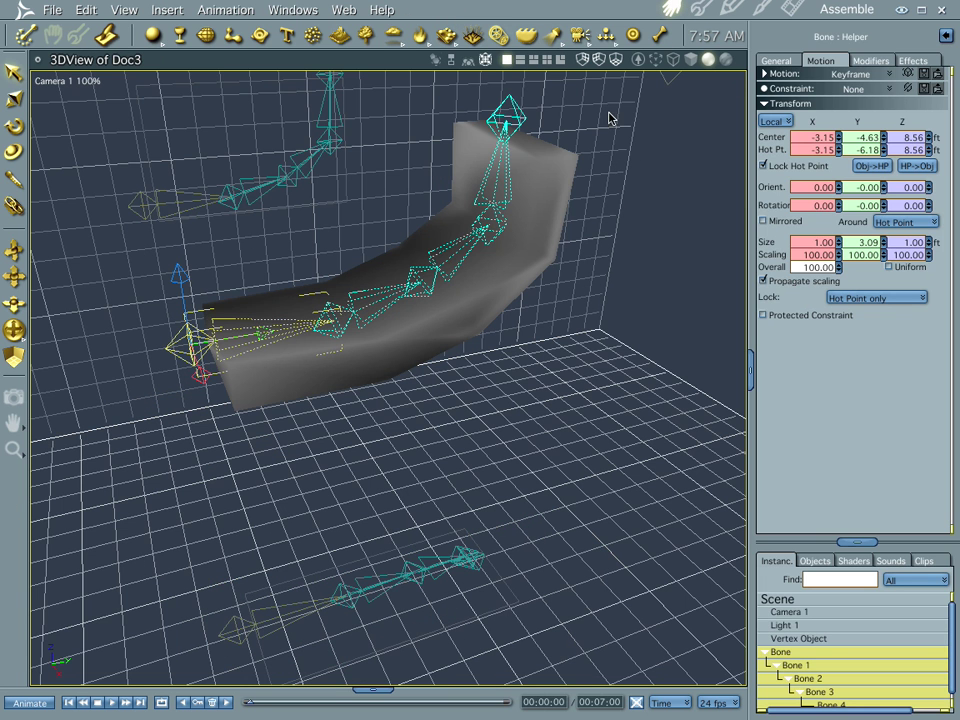
left_click(700, 7)
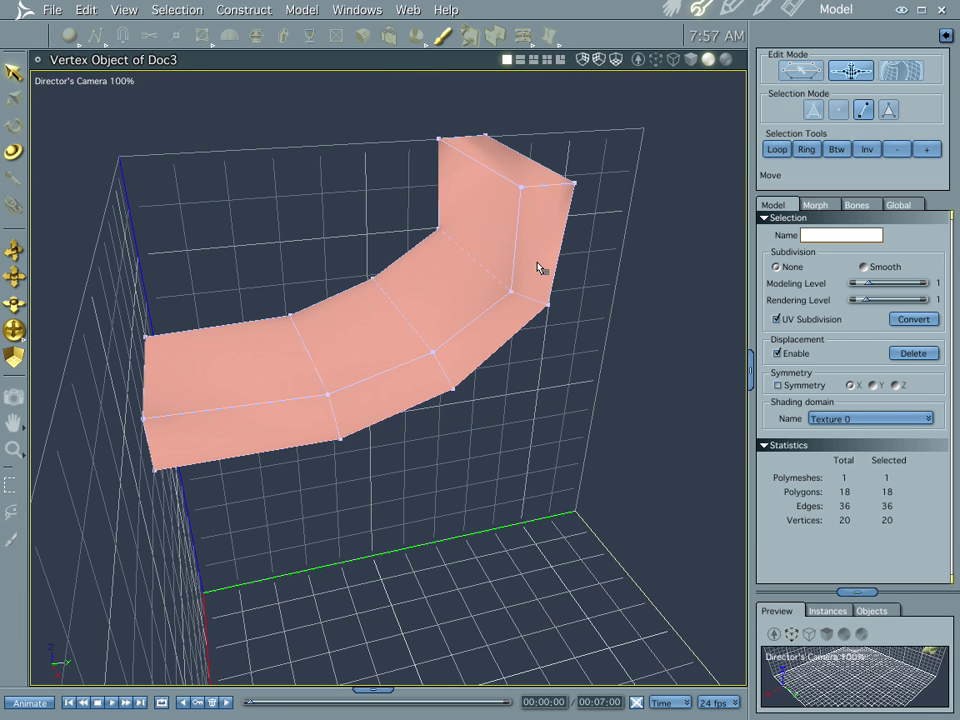
left_click(857, 206)
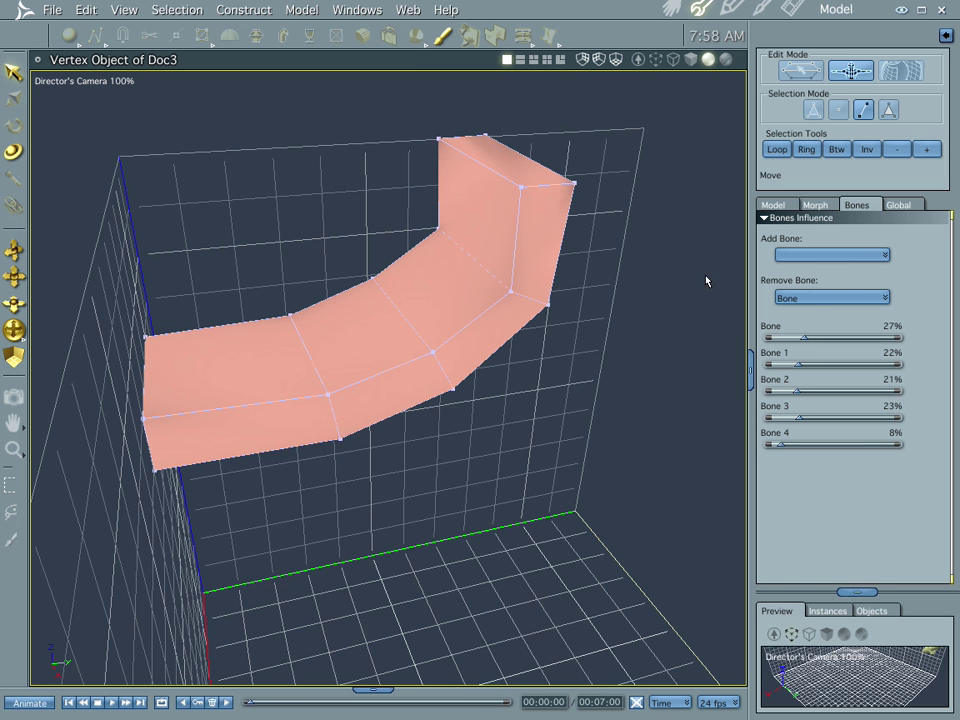
left_click(240, 360)
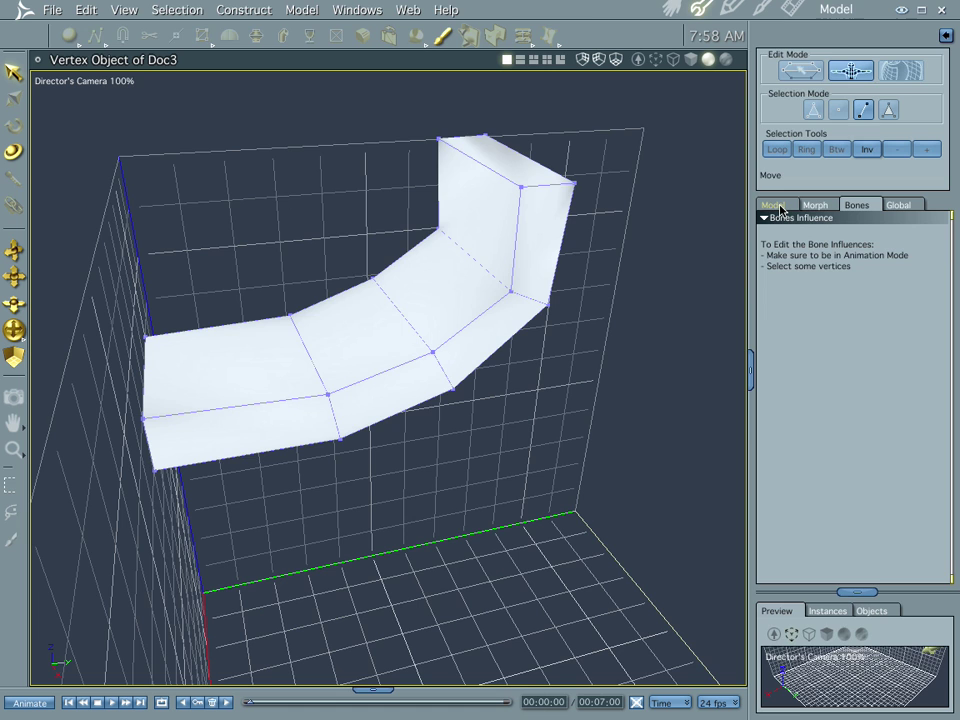
left_click(672, 9)
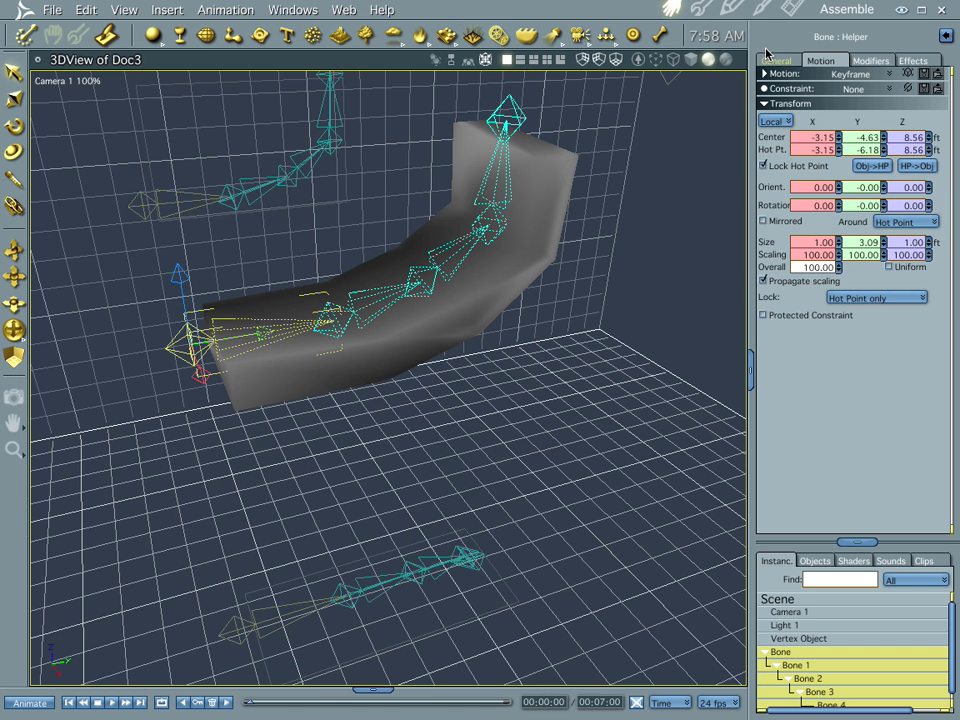
left_click(703, 9)
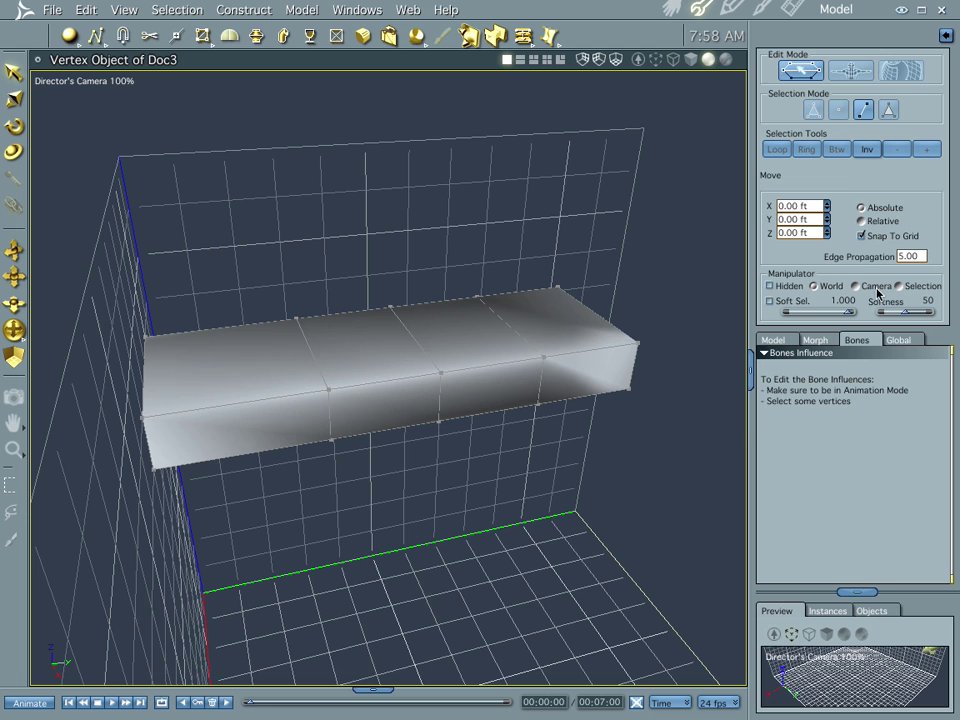
left_click(851, 70)
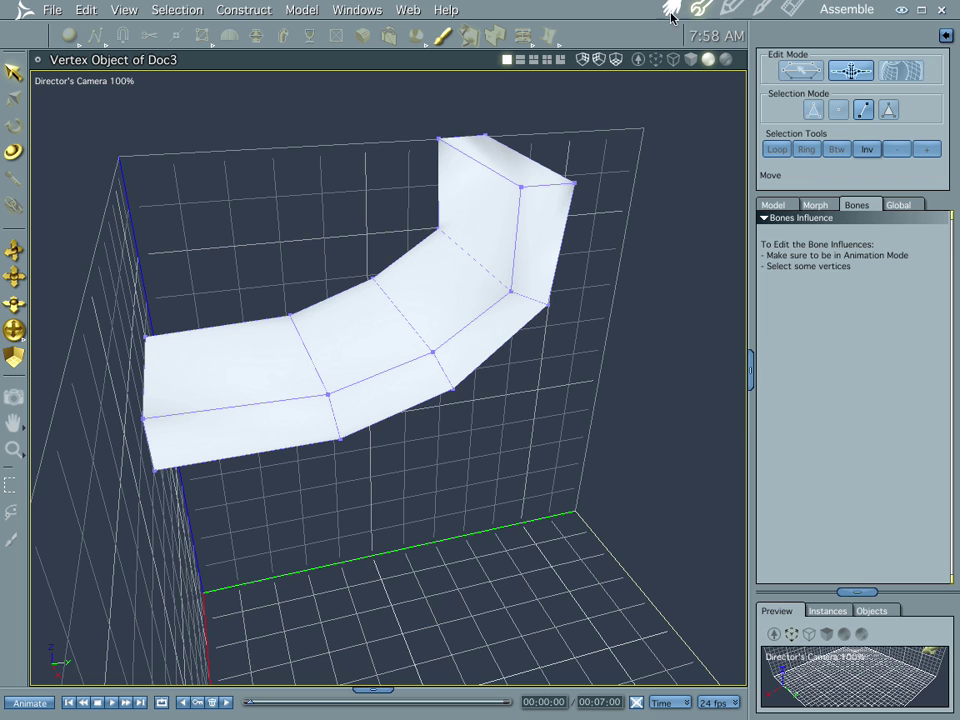
left_click(773, 204)
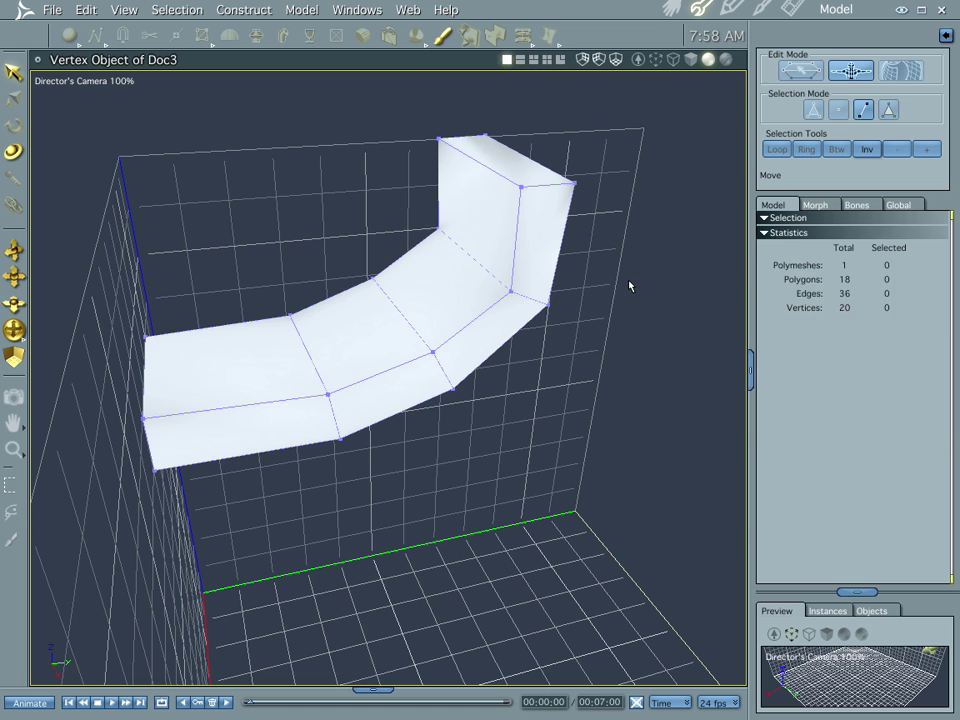
key("ctrl+a")
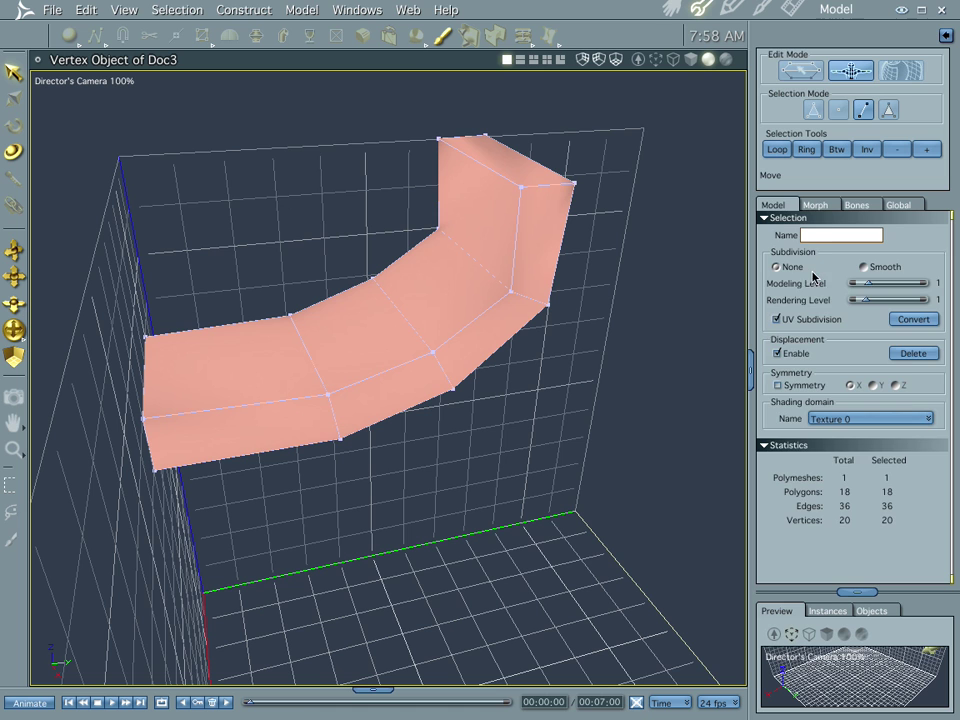
Adjust the Bone Influence sliders so the root Bone reads 33%, with Bones 1–4 at 19%, 21%, 19% and 7%.
left_click(857, 205)
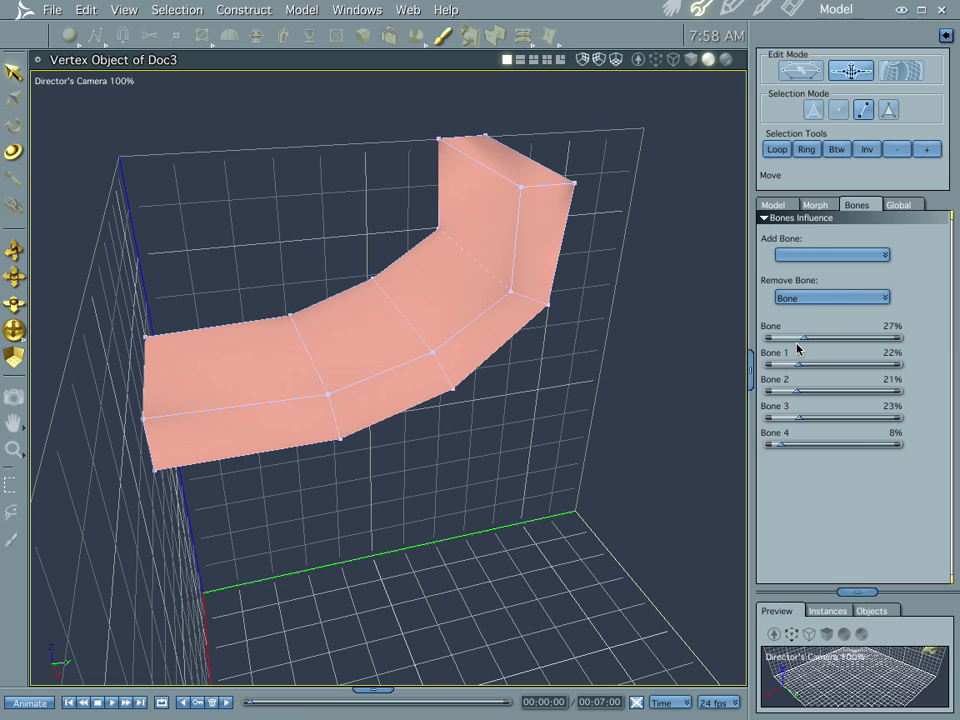
left_click(840, 297)
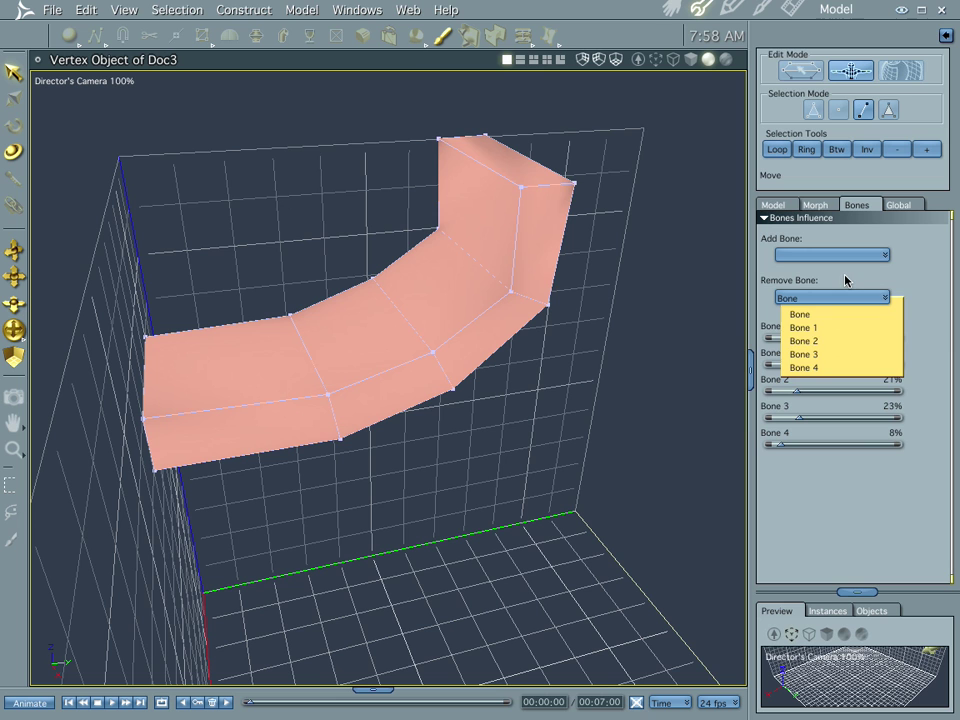
left_click(845, 280)
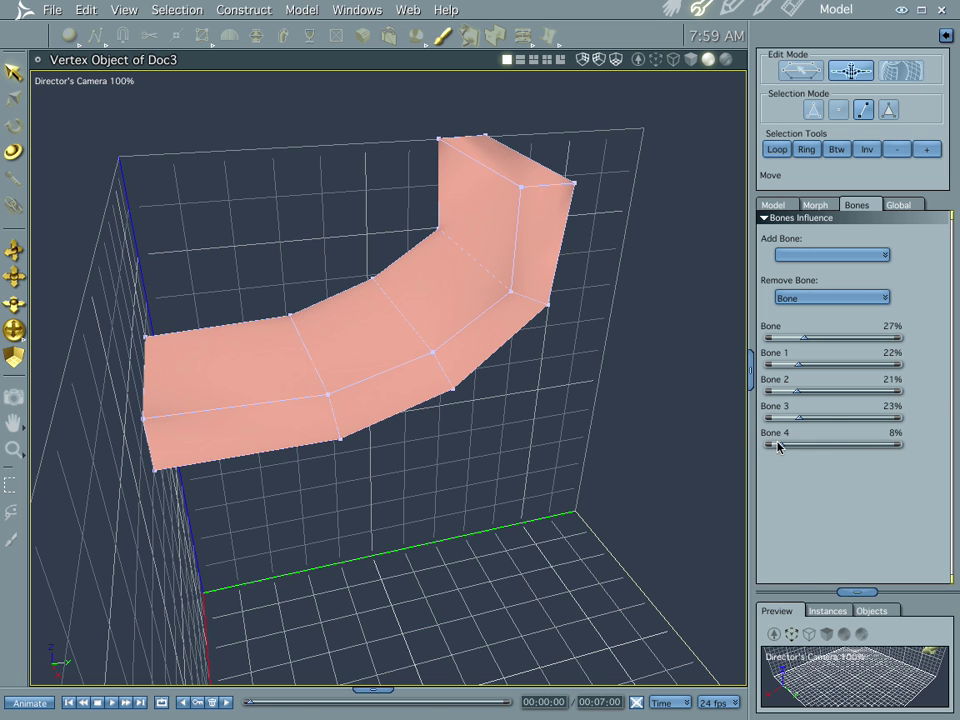
mouse_move(785, 449)
left_mouse_down()
mouse_move(808, 452)
mouse_move(785, 452)
left_mouse_up()
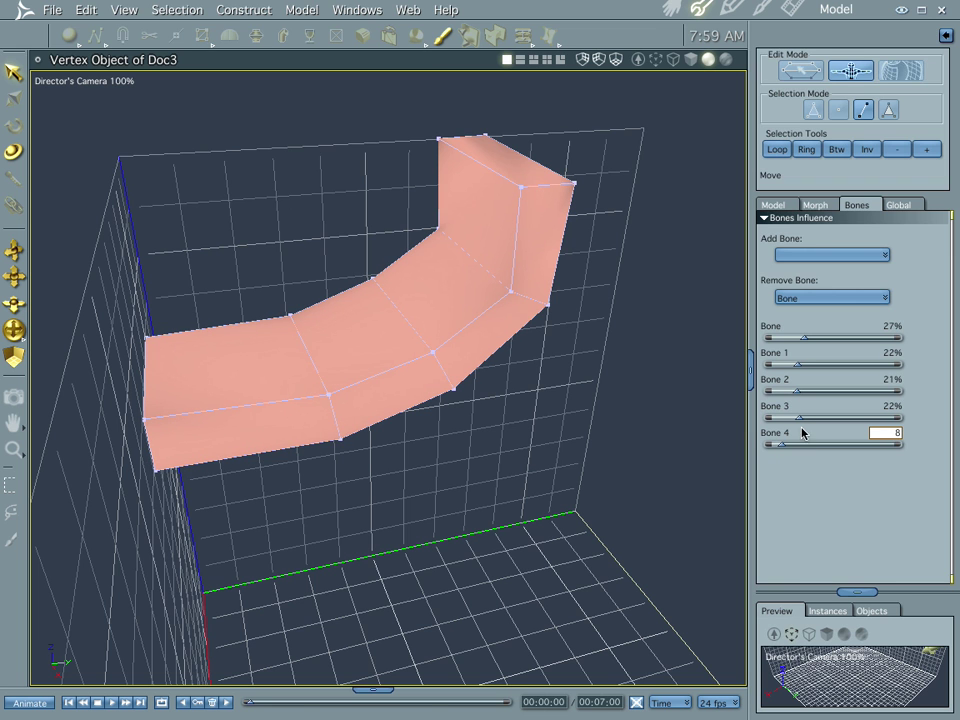
left_click_drag(800, 423, 806, 394)
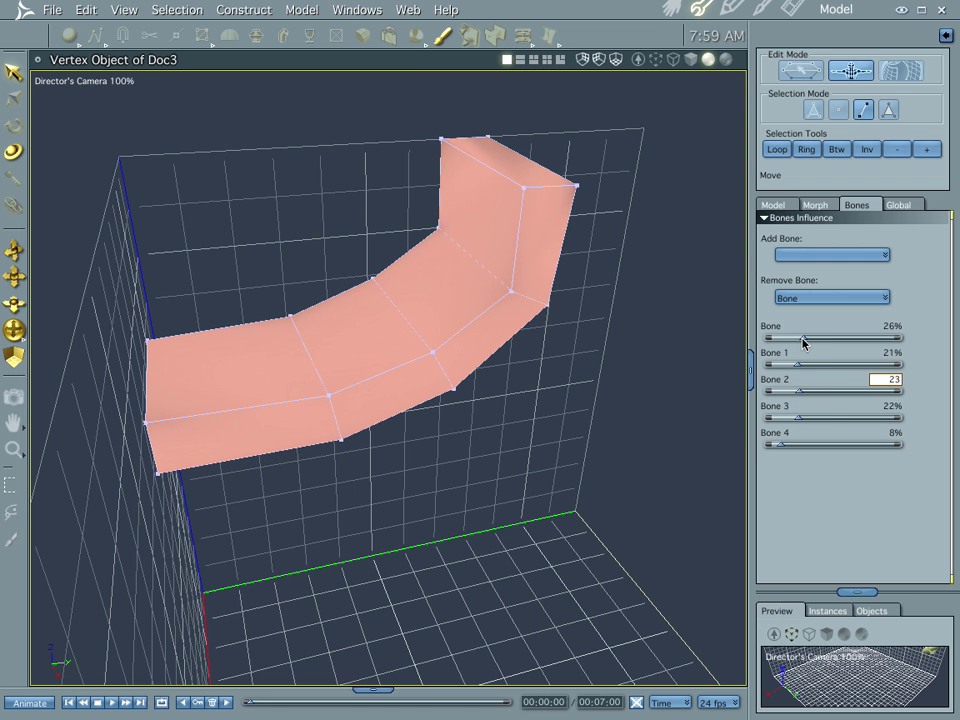
mouse_move(804, 339)
left_mouse_down()
mouse_move(840, 339)
mouse_move(801, 339)
mouse_move(832, 337)
mouse_move(810, 334)
left_mouse_up()
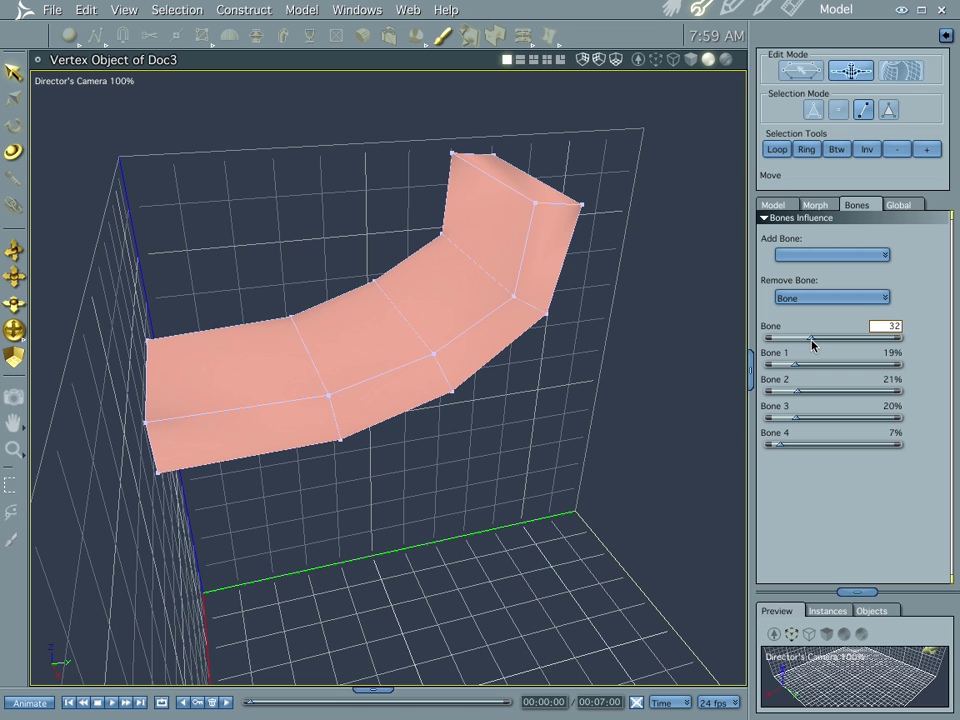
left_click_drag(806, 336, 816, 332)
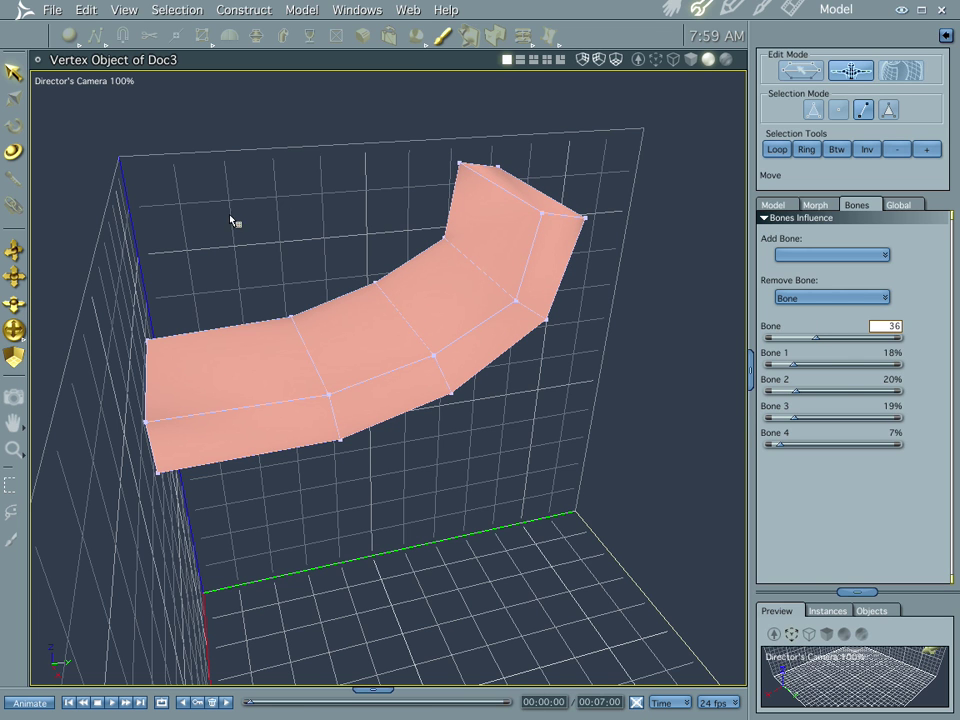
mouse_move(818, 343)
left_mouse_down()
mouse_move(806, 335)
mouse_move(852, 346)
mouse_move(818, 341)
left_mouse_up()
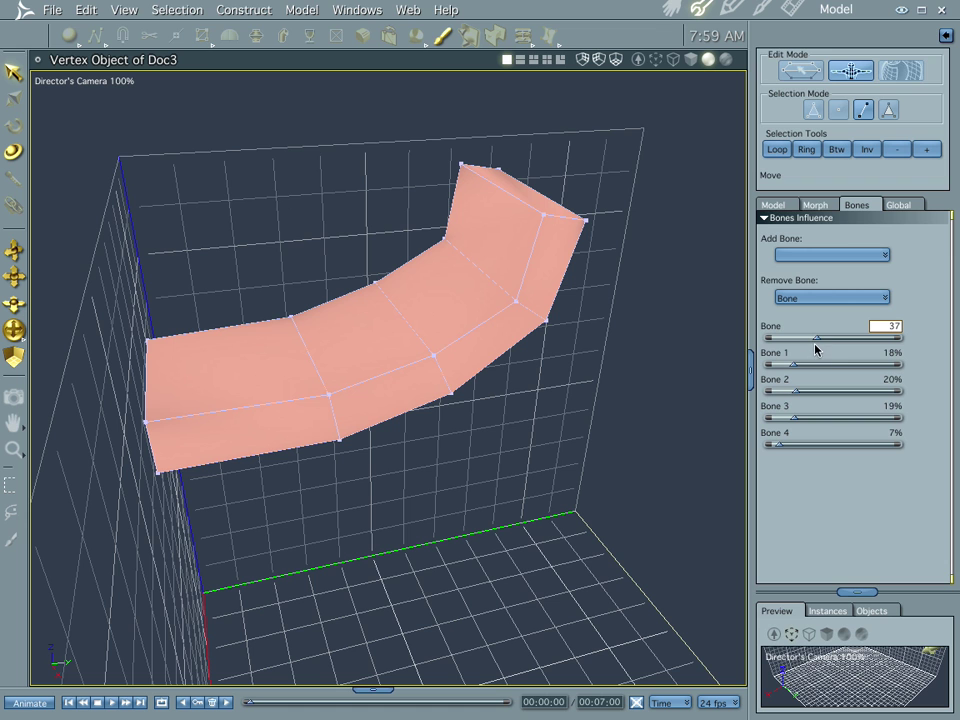
mouse_move(816, 344)
left_mouse_down()
mouse_move(825, 340)
mouse_move(812, 341)
left_mouse_up()
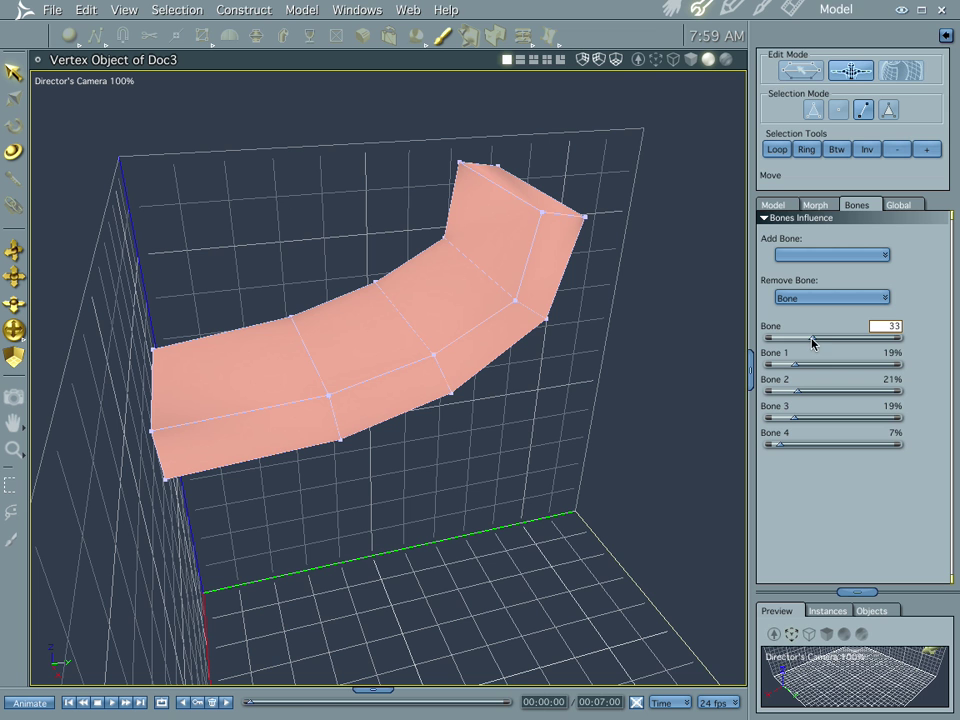
Return to the Assemble room and orbit around the curved box and its five-bone skeleton.
left_click(670, 9)
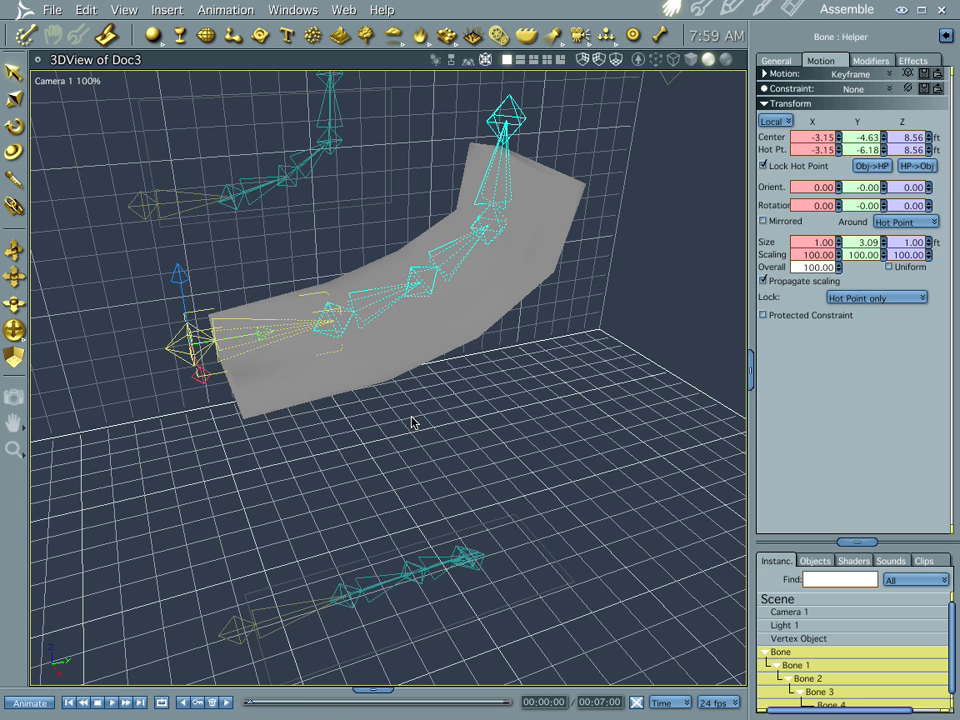
middle_click_drag(410, 422, 454, 418)
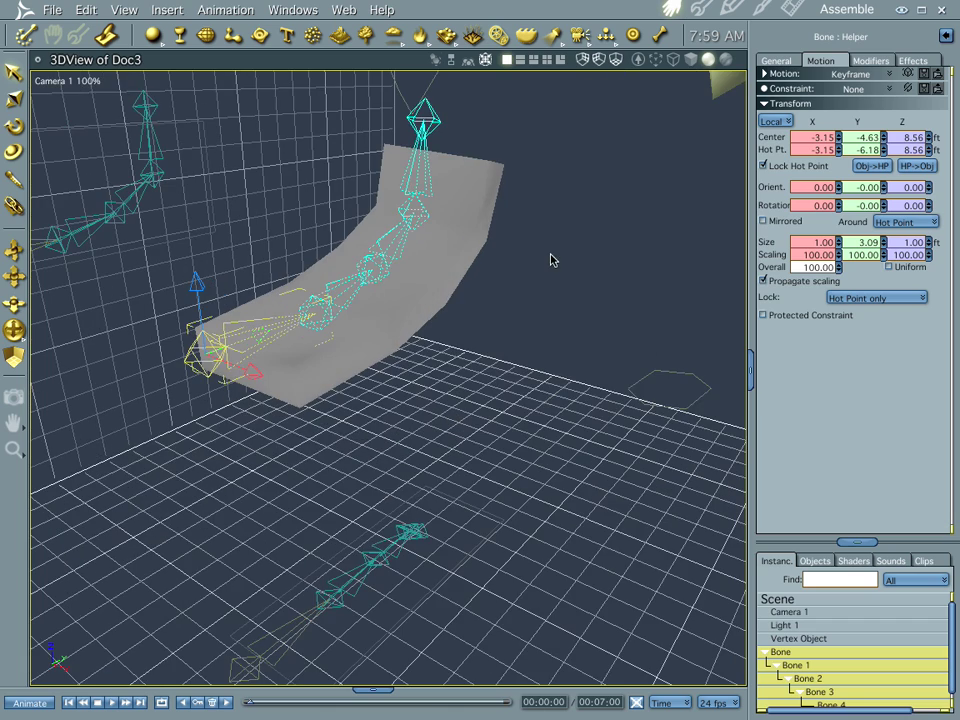
middle_click_drag(551, 257, 531, 347)
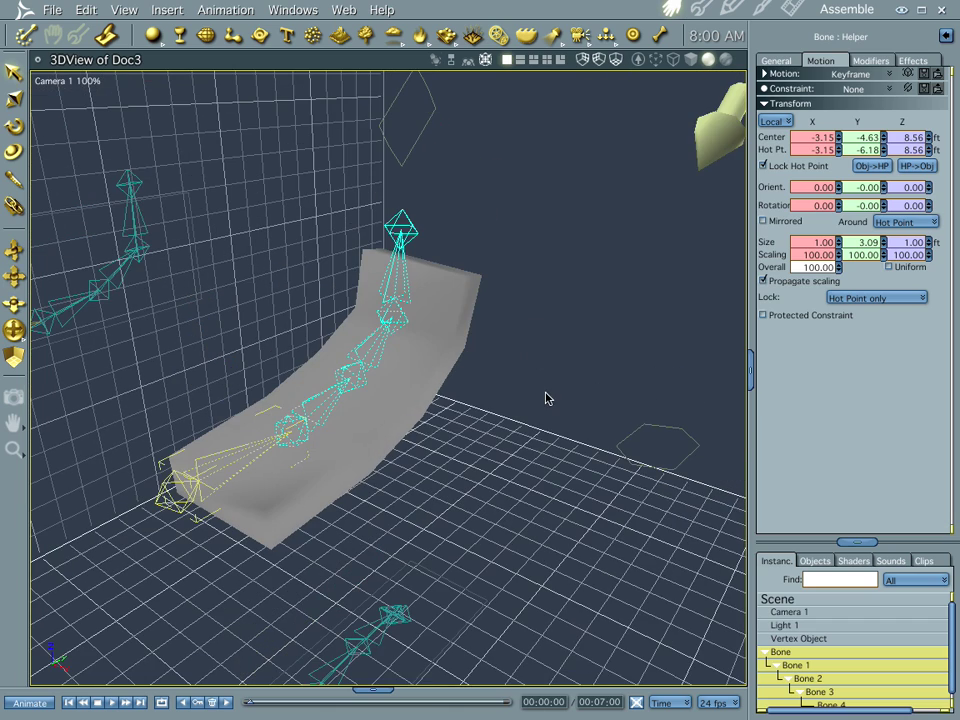
middle_click_drag(546, 396, 507, 398)
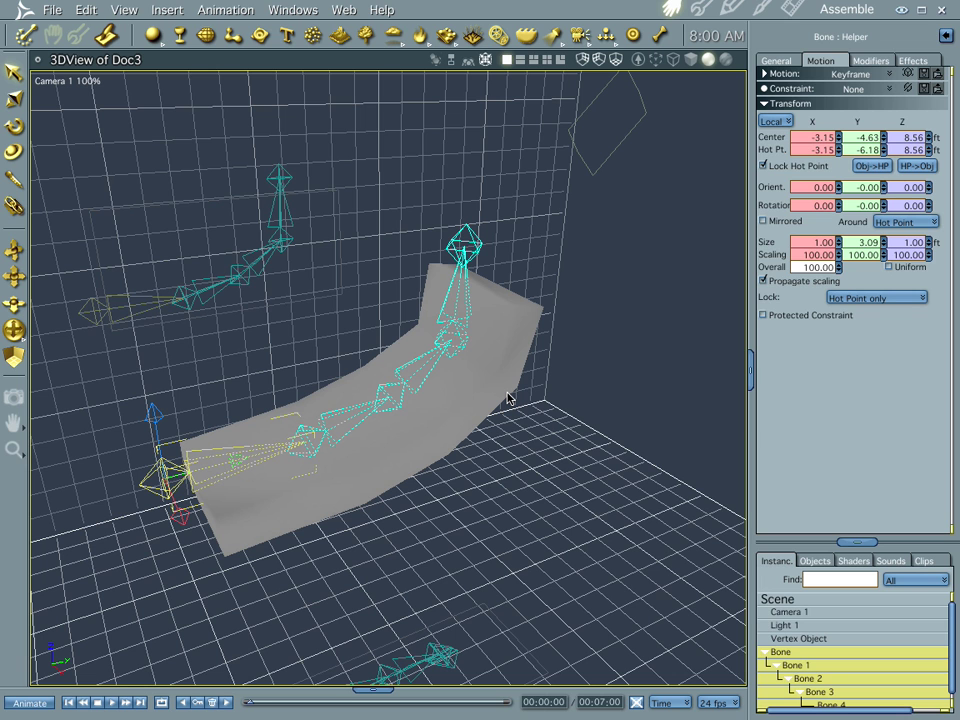